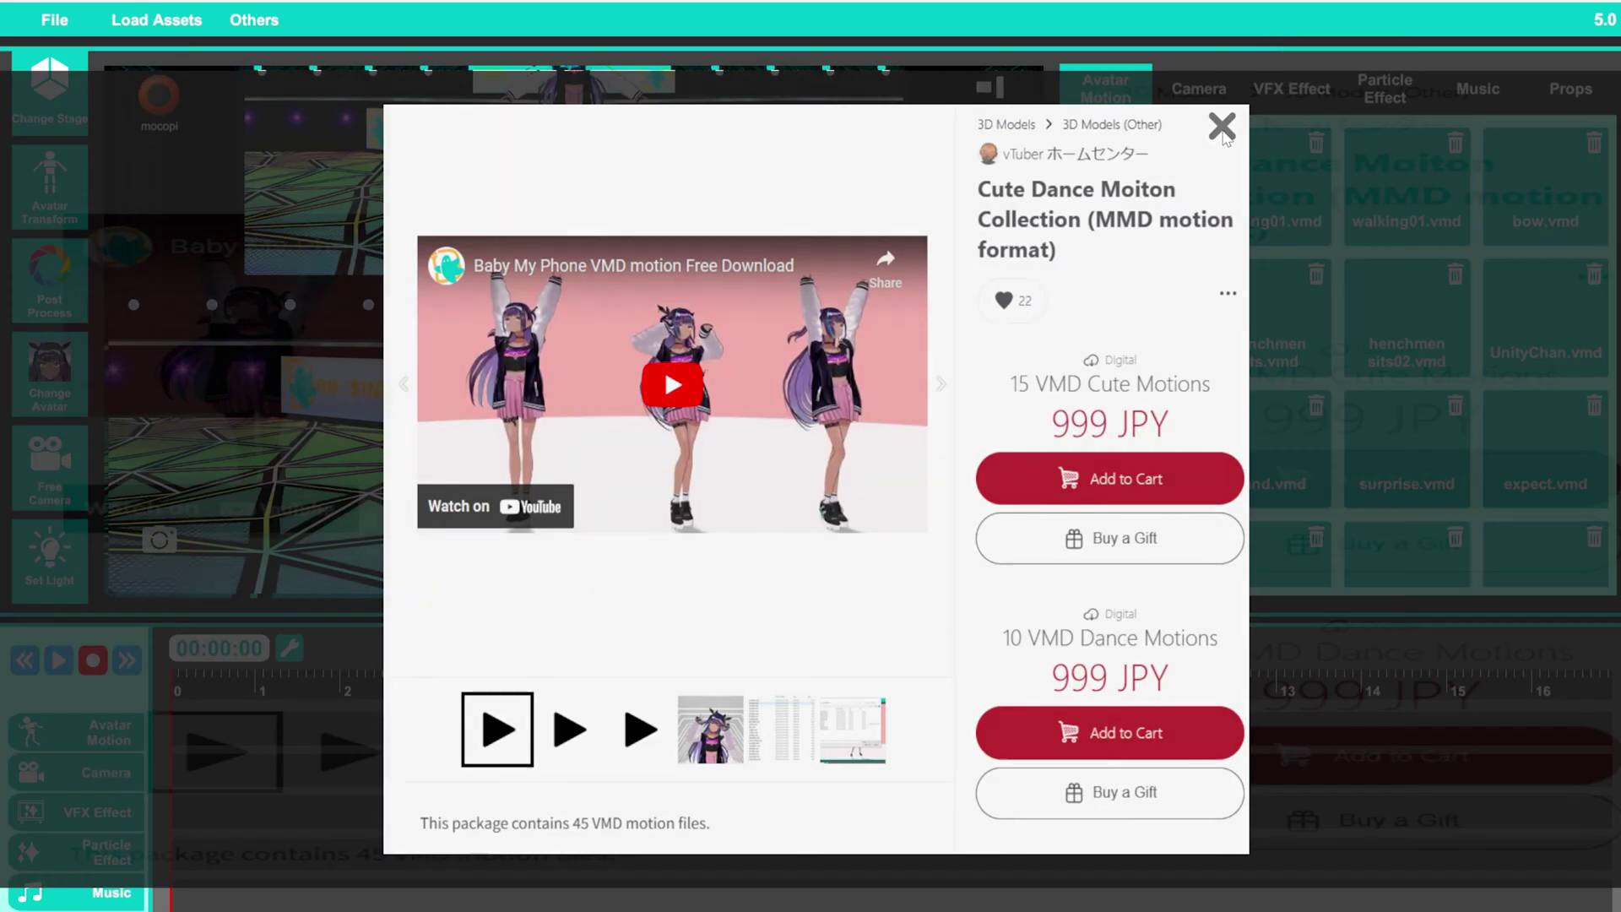
Step: Close the Booth product page for the 'Cute Dance Moiton Collection'
click(1223, 128)
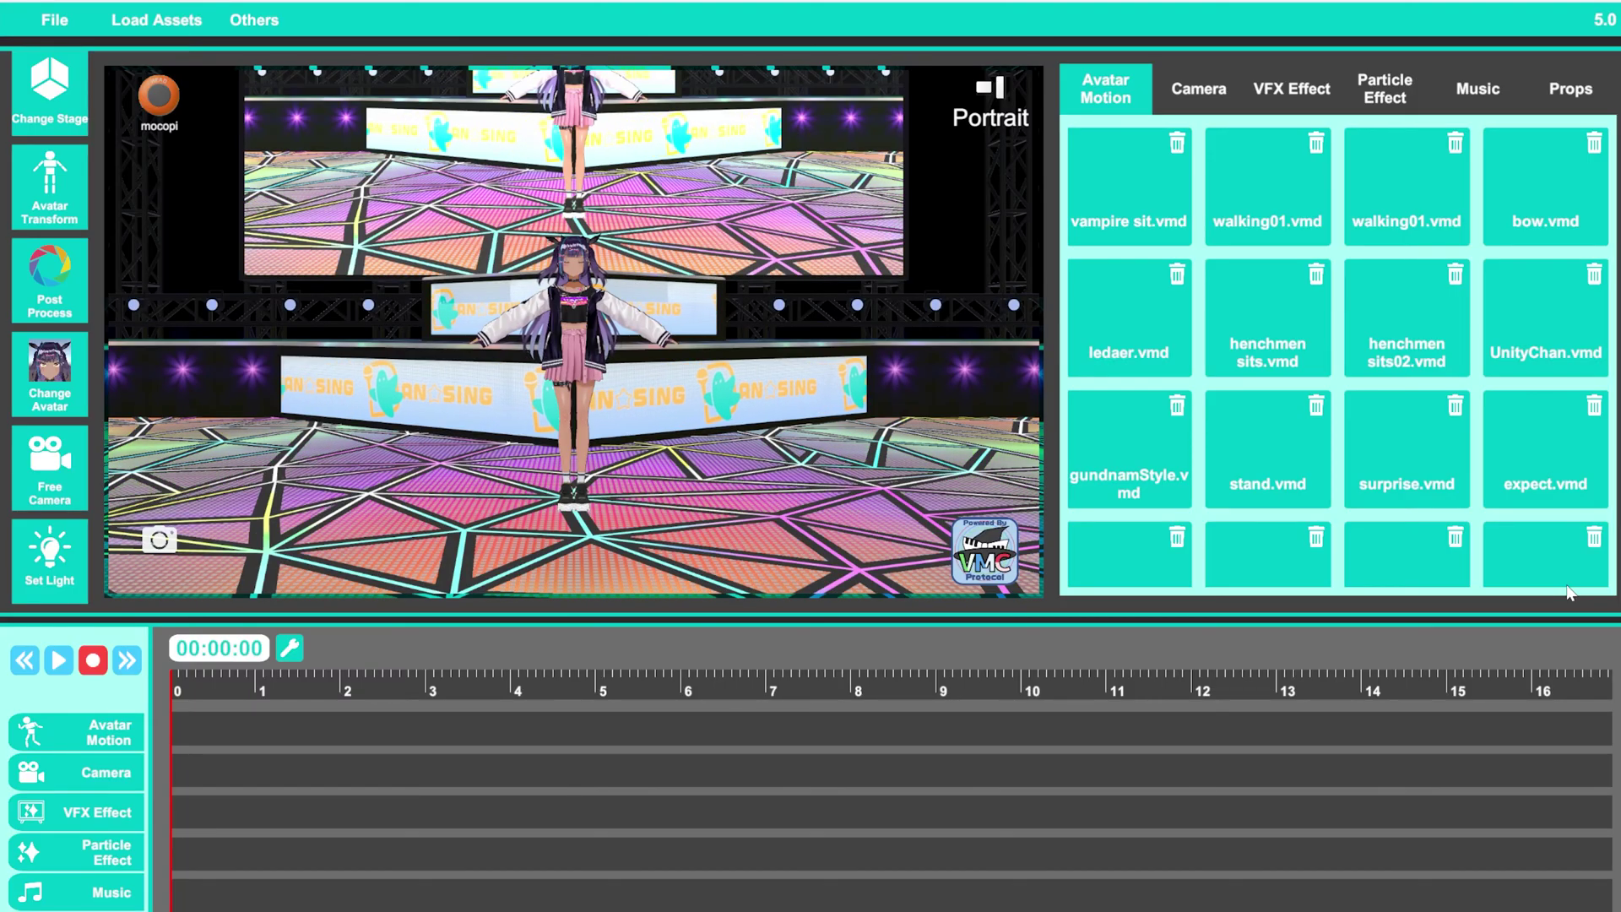
Step: Swap the stage avatar for new general.vrm, the white-haired character in a dark coat
click(40, 377)
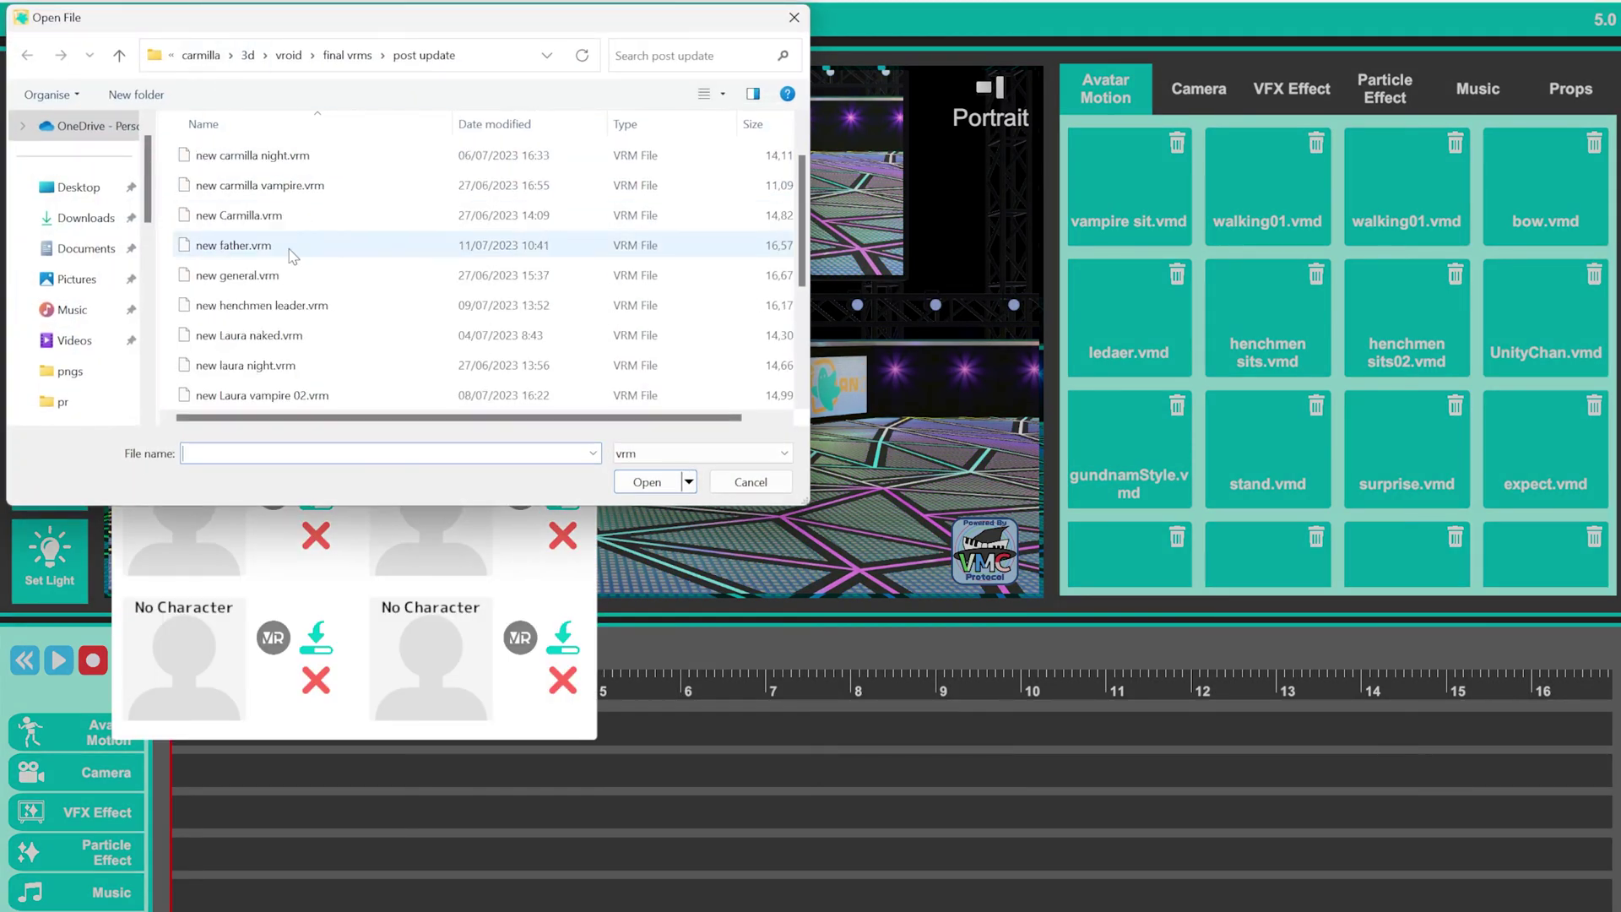
click(664, 486)
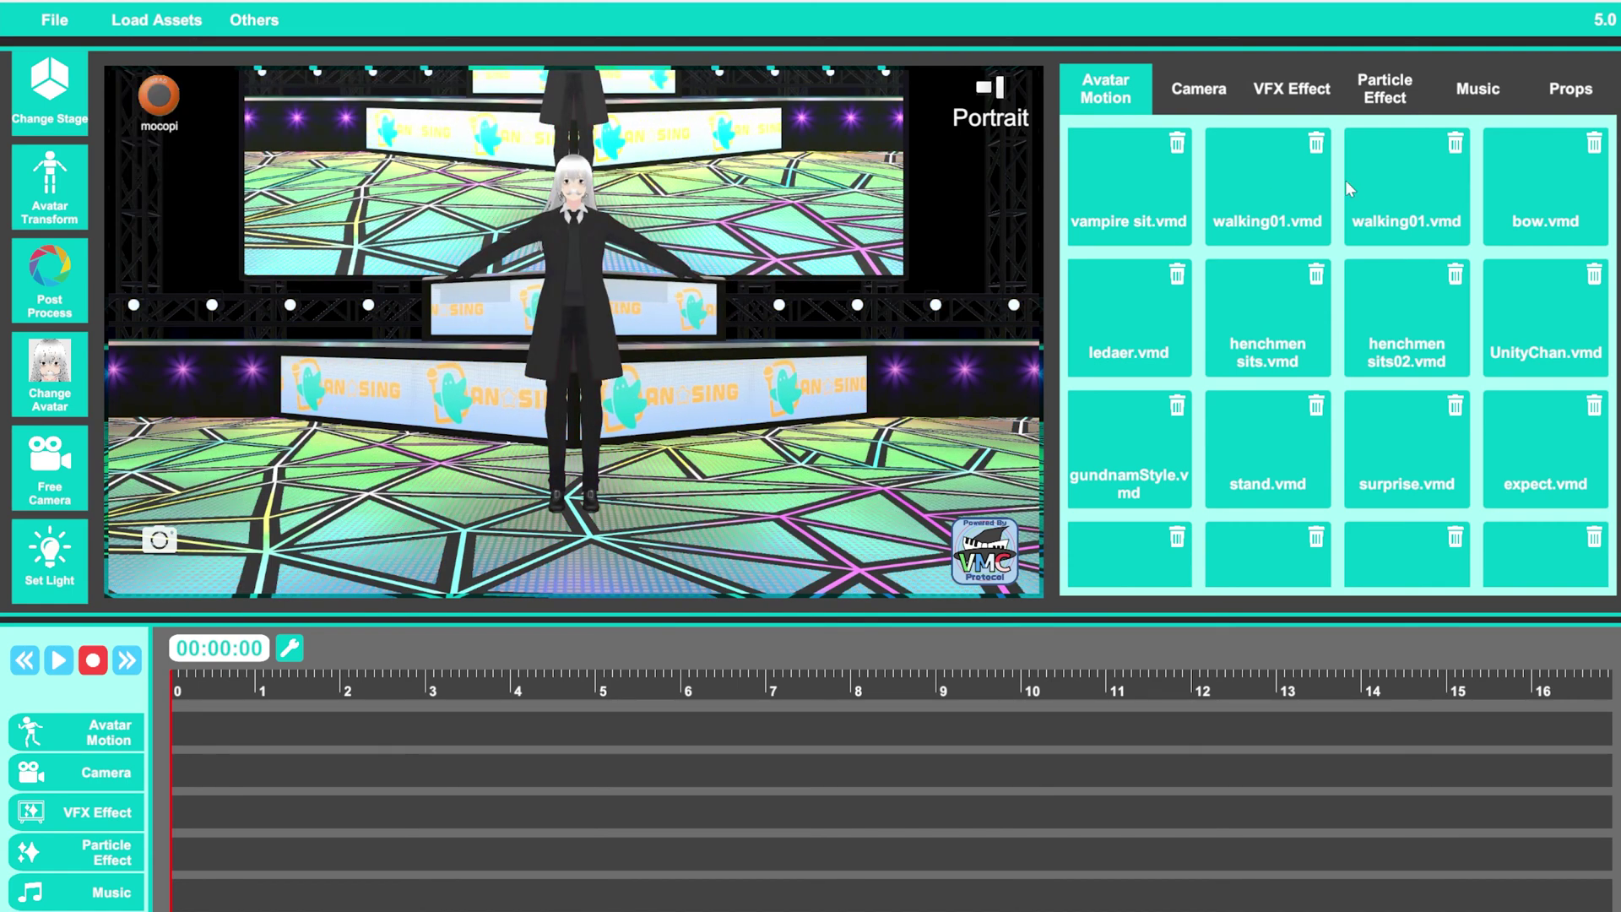
Step: Drag stand.vmd onto the avatar motion timeline starting at about 5 seconds
drag(1267, 450, 587, 686)
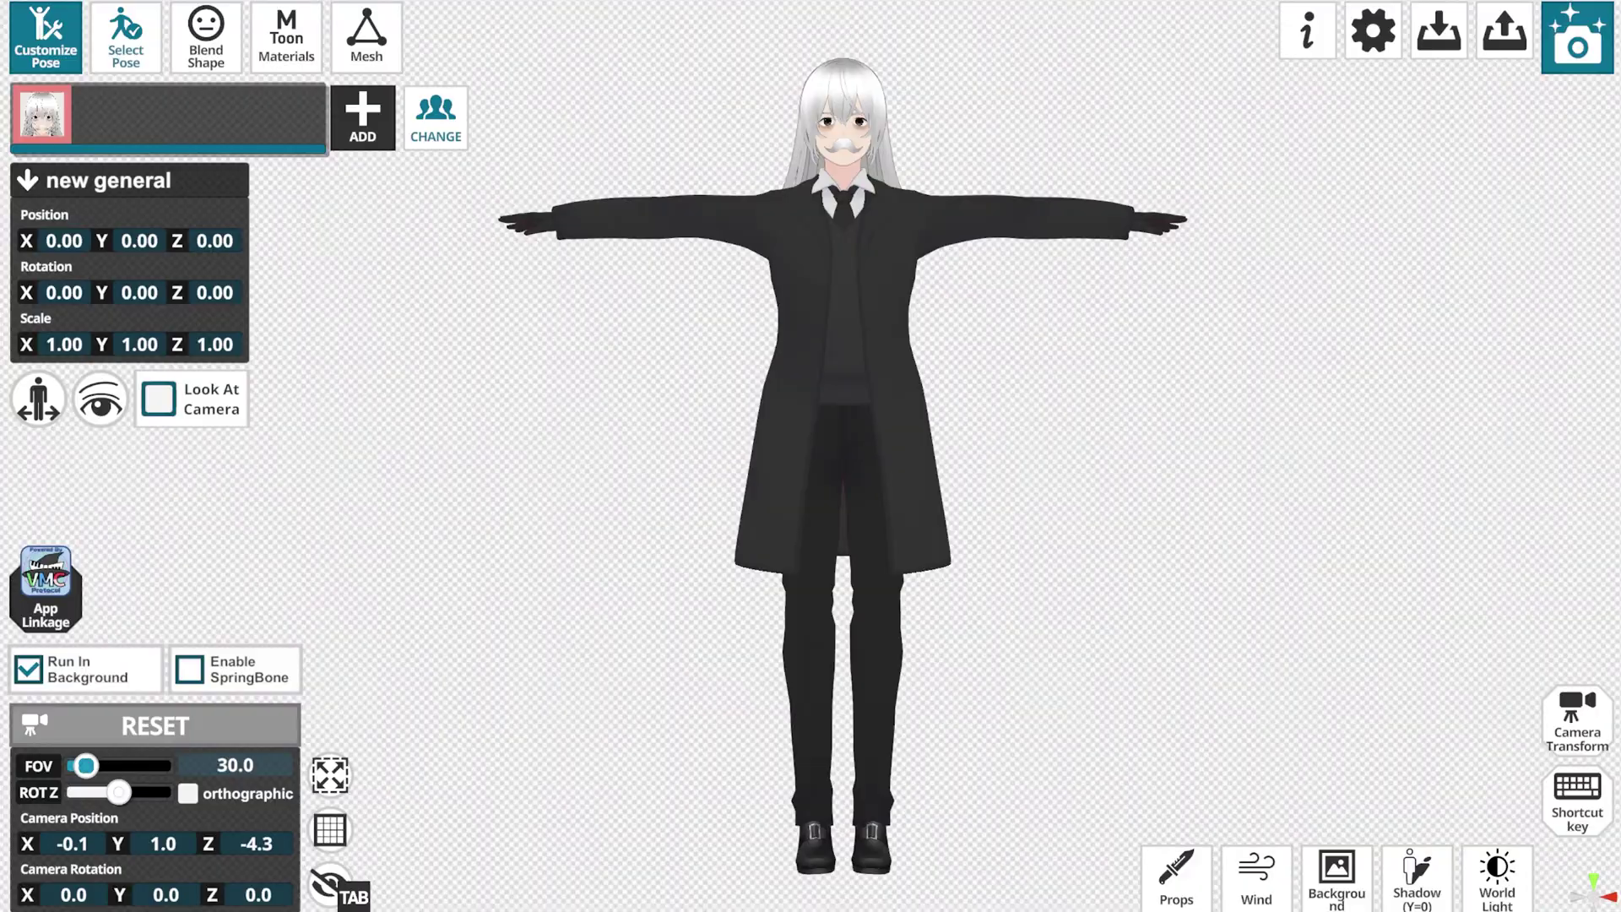
Step: Apply the idle pose from the star tab of the saved poses
click(125, 37)
click(187, 445)
click(93, 564)
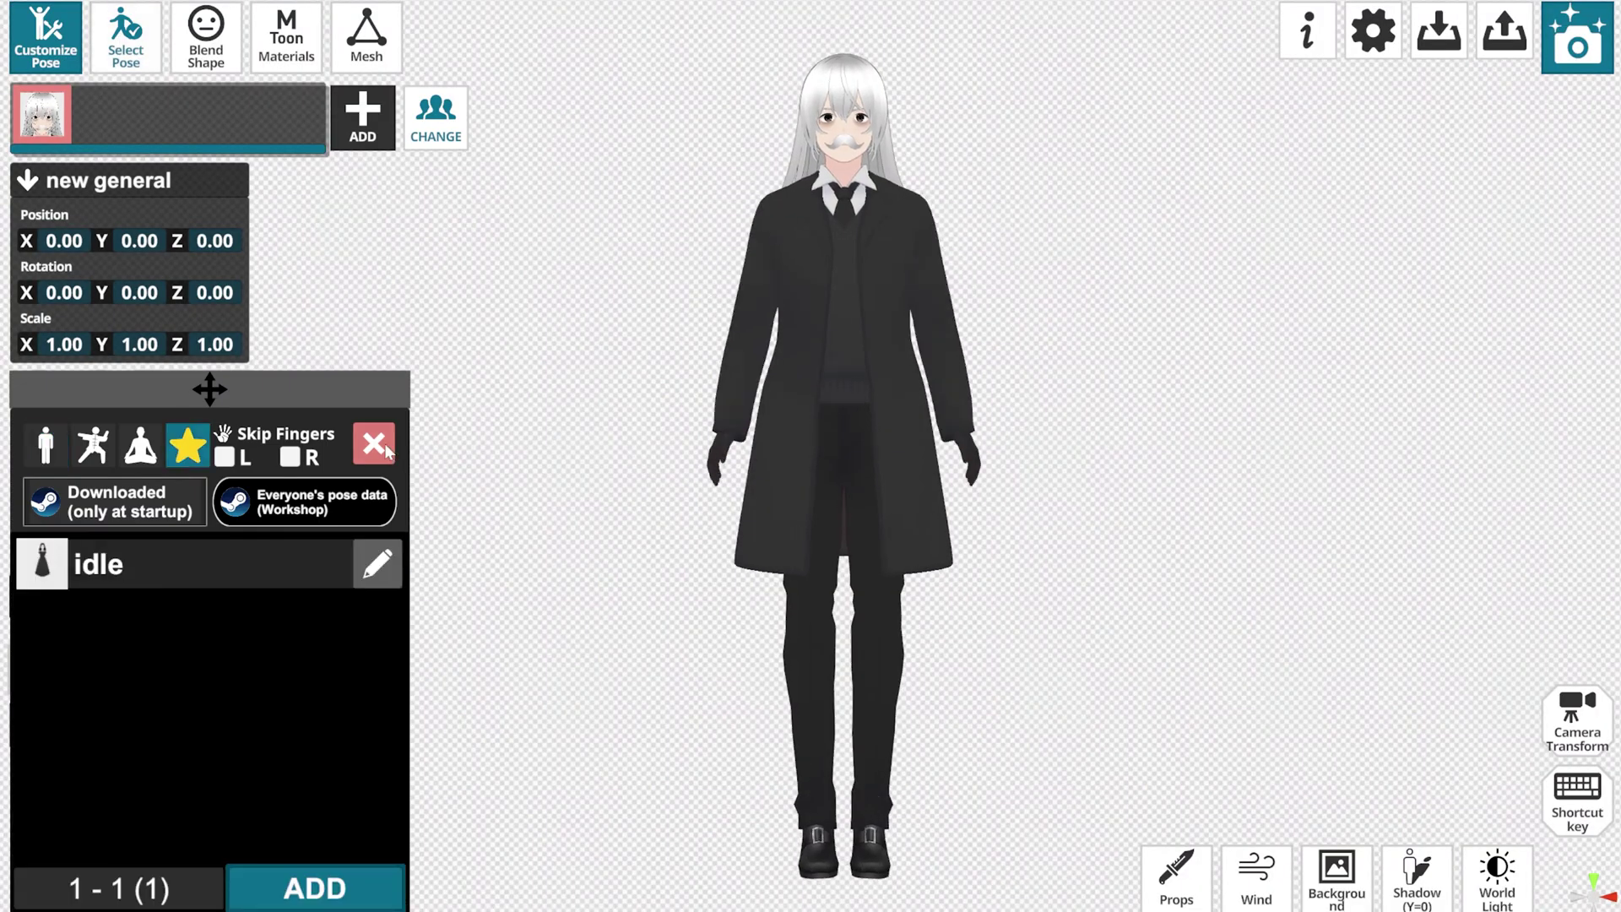
click(373, 443)
Step: Add Shift+G and Shift+F pose shortcut keys
click(1577, 800)
click(1417, 386)
click(1452, 564)
click(1548, 386)
click(1417, 386)
click(1436, 605)
click(1548, 386)
click(25, 38)
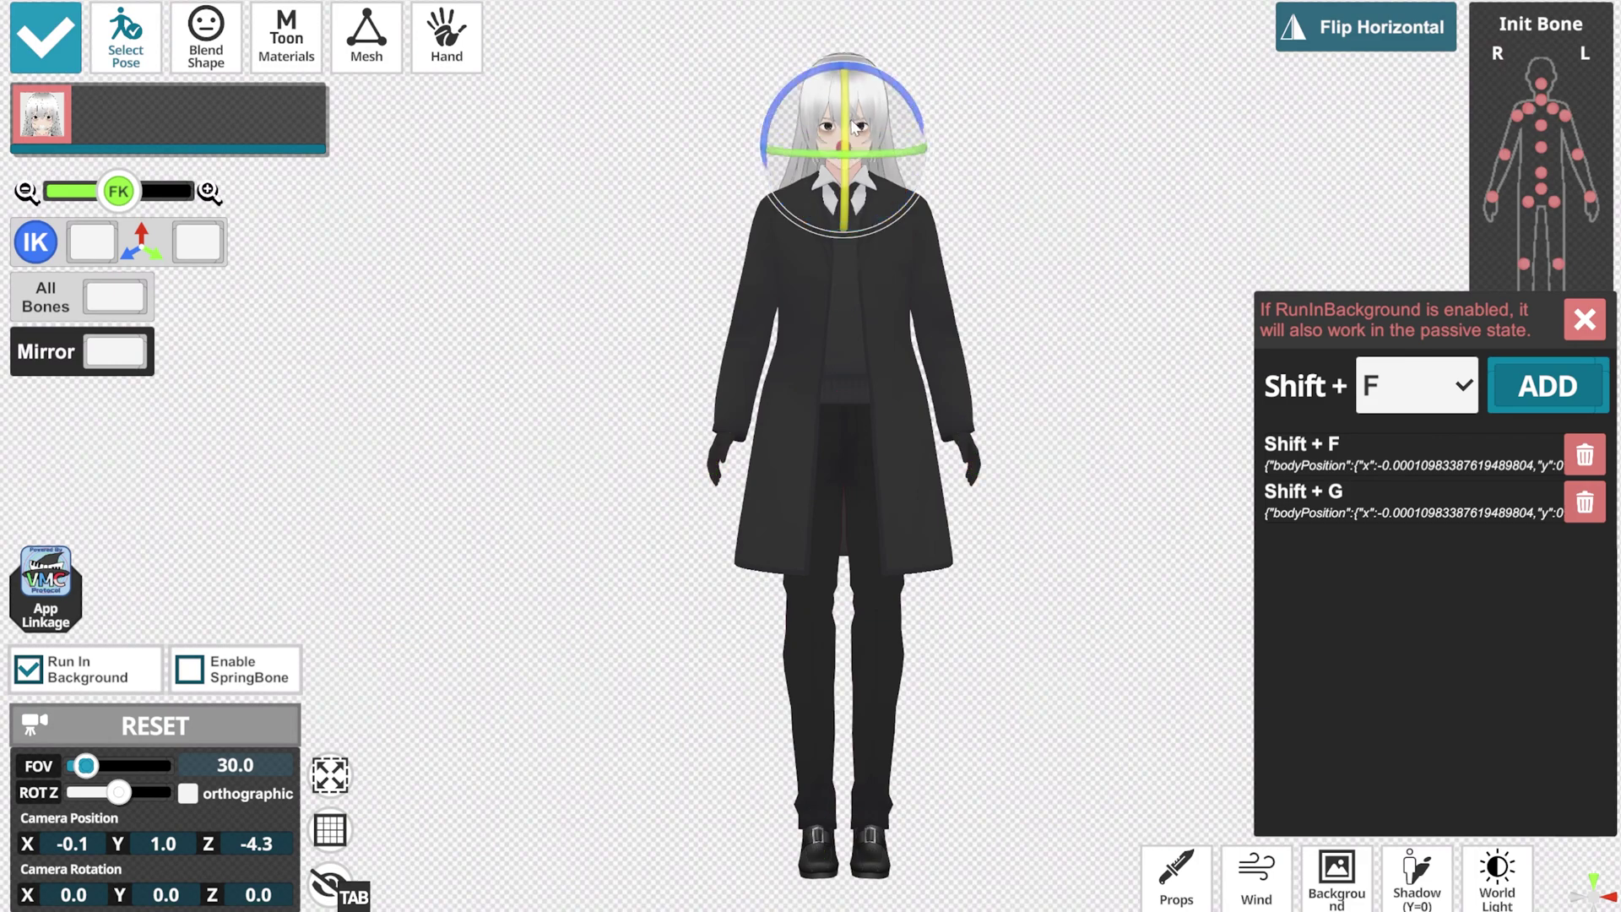
click(1556, 401)
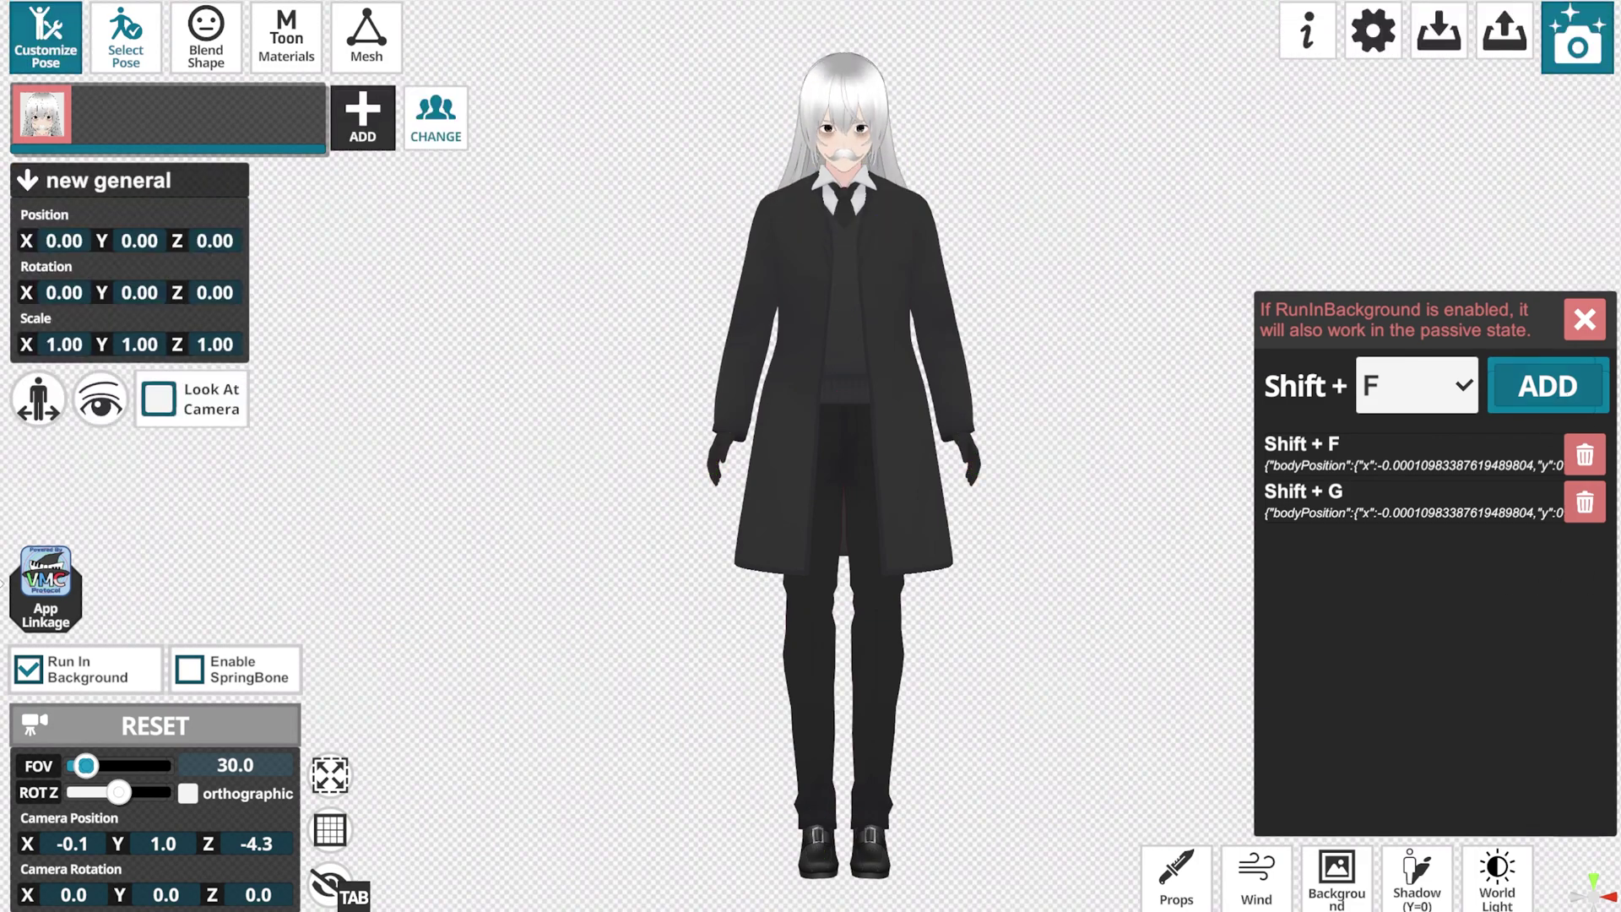
Step: Turn on Send Pose to other software in the App Linkage VMC settings
click(48, 607)
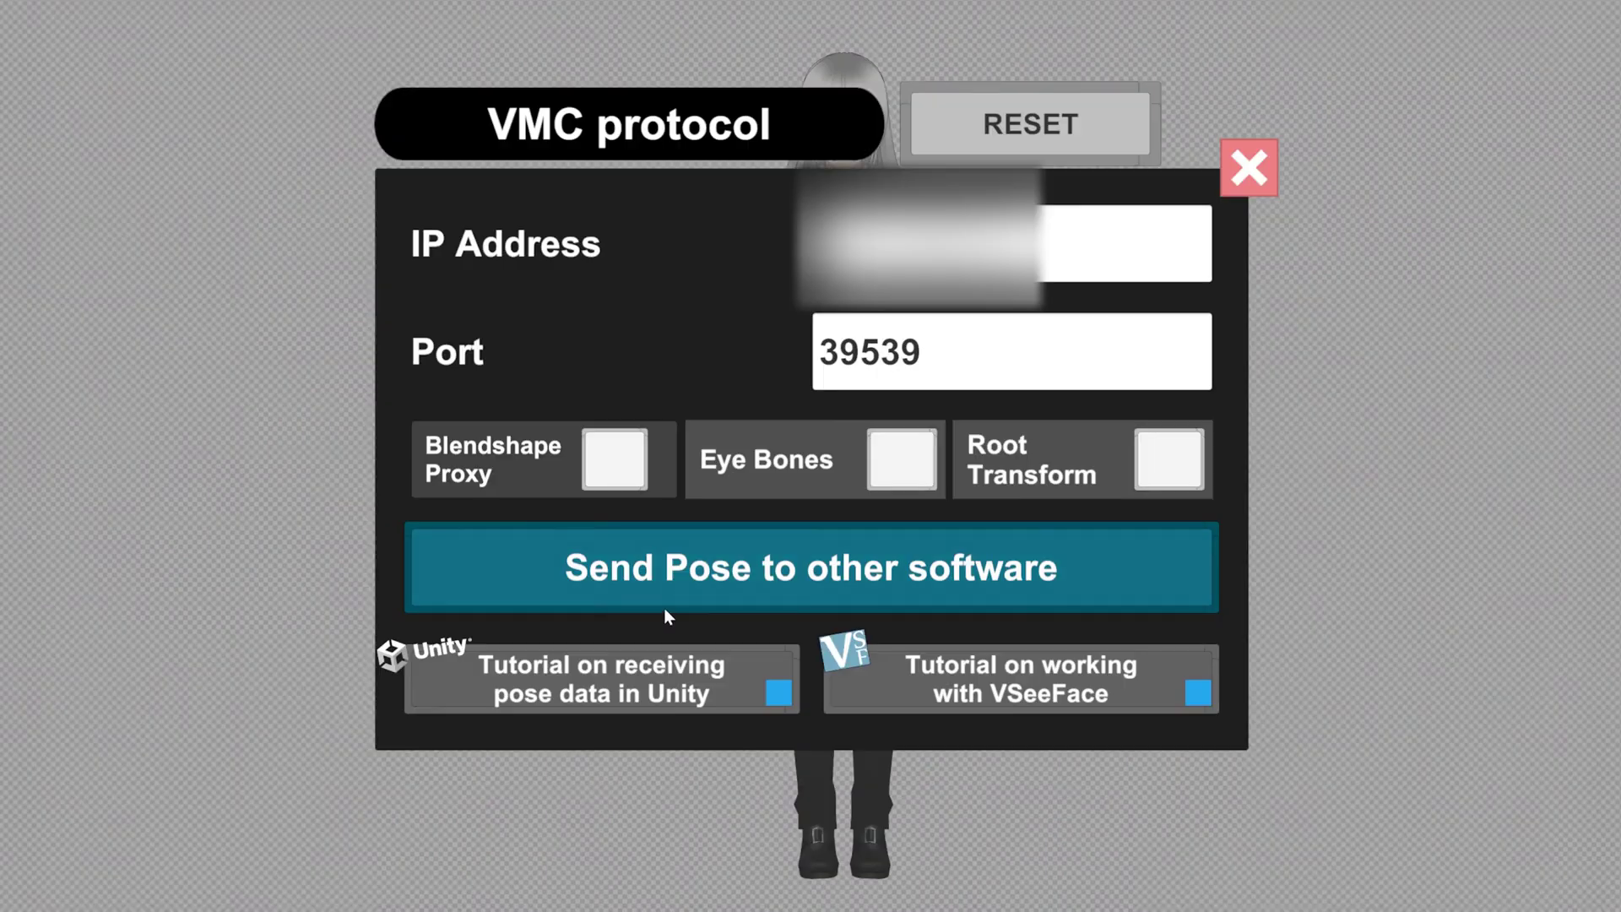
click(696, 580)
click(655, 810)
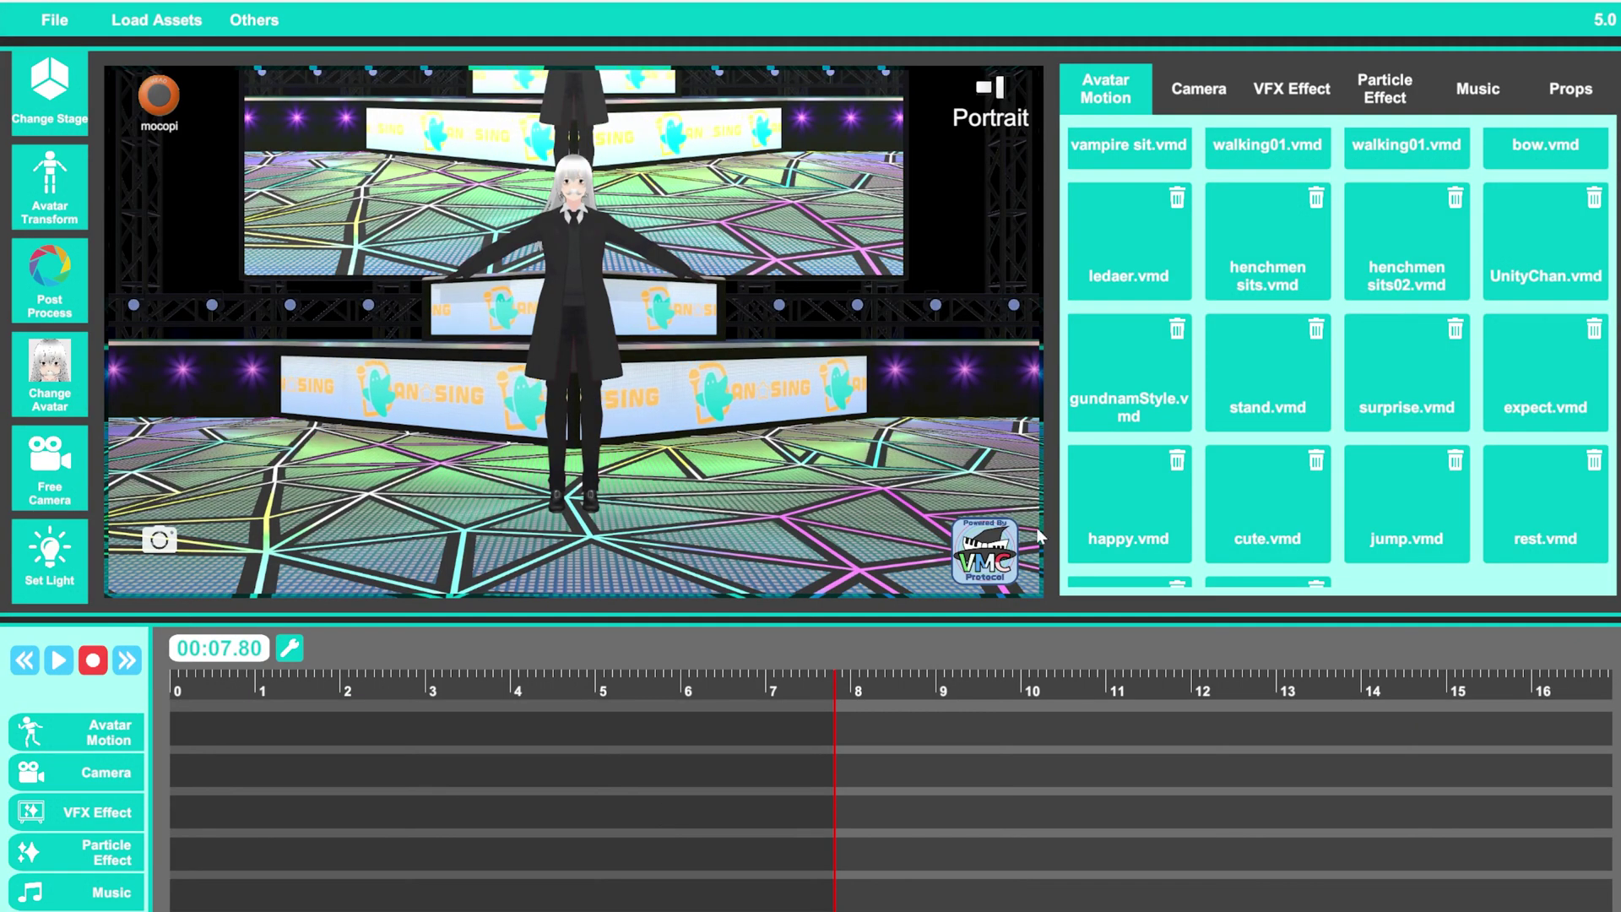
Step: Start the VMC receiver on port 39539 in VRM animation studio
click(987, 549)
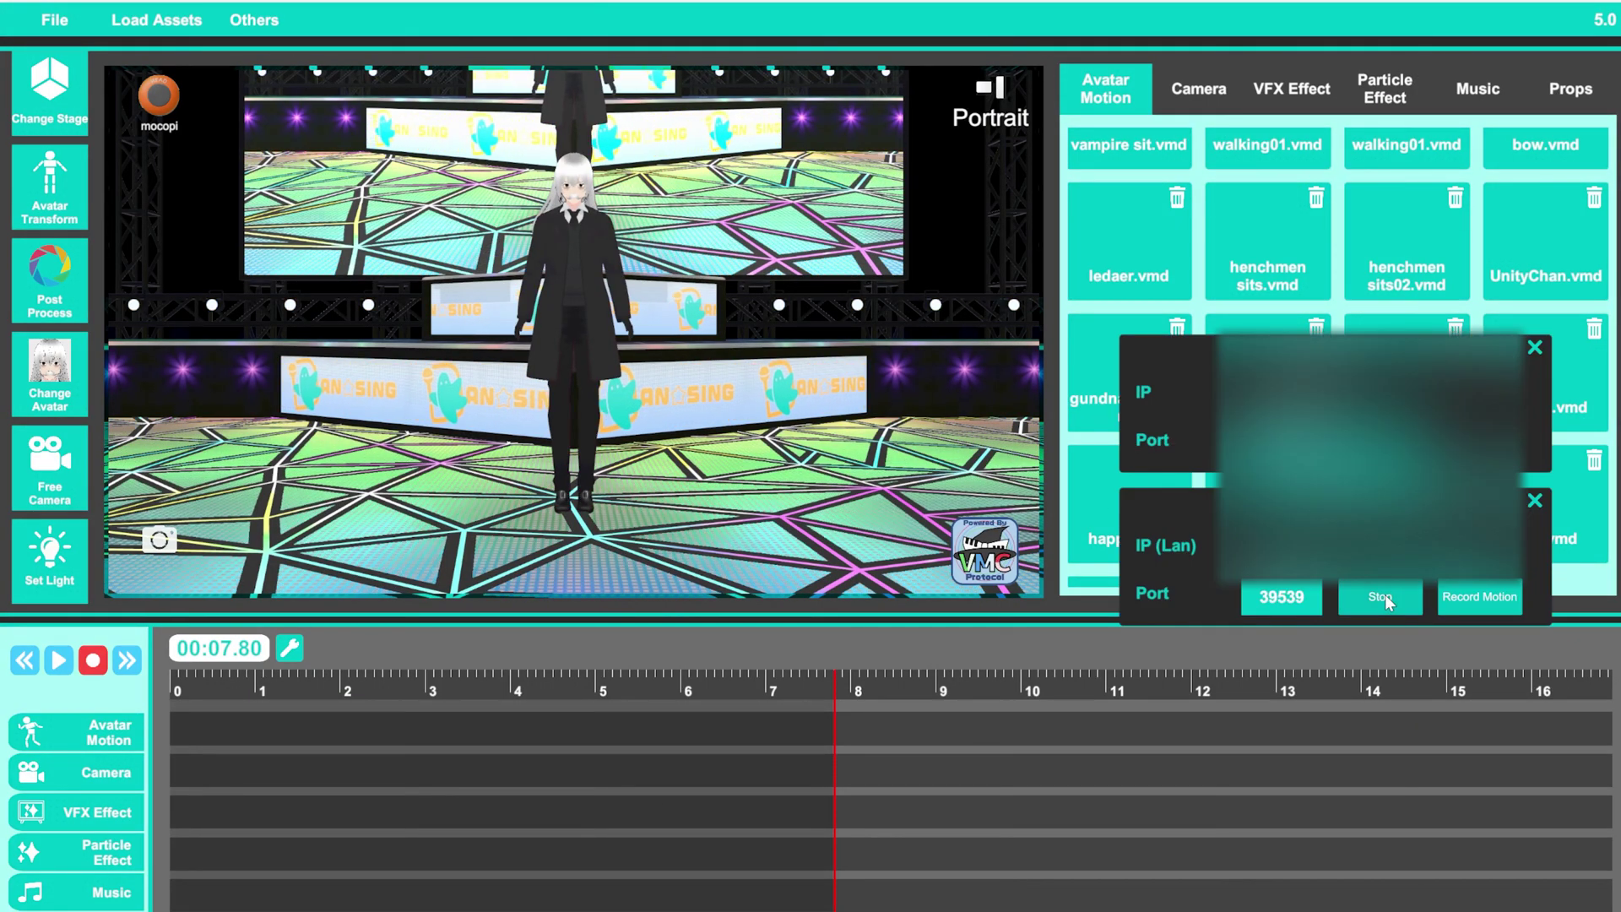
click(1535, 500)
click(1535, 347)
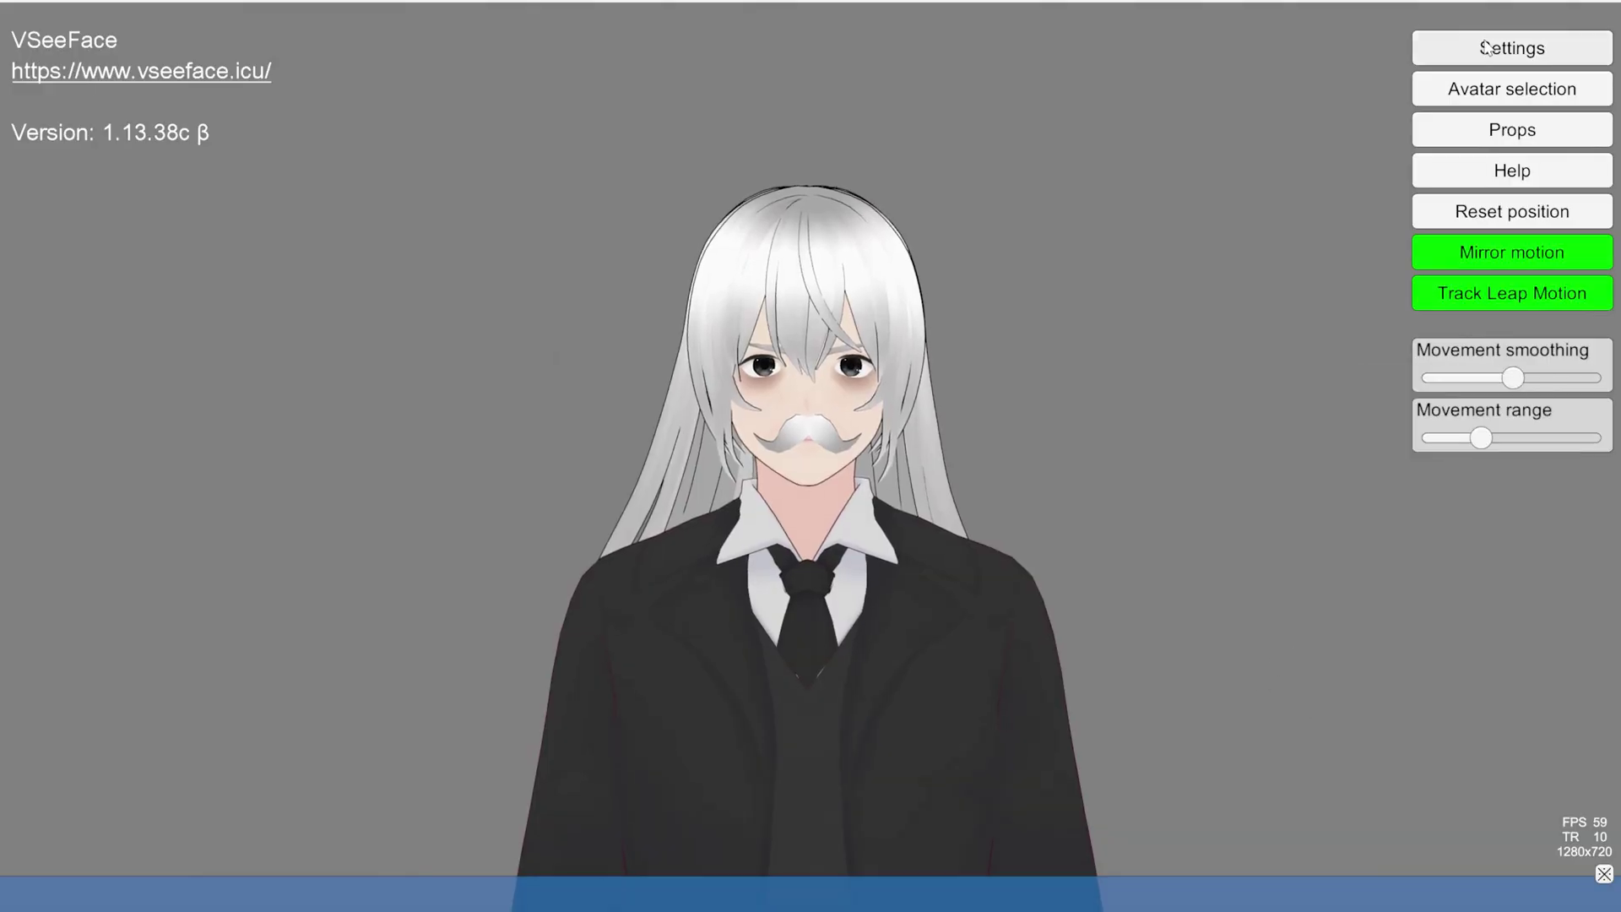
Step: Enable the OSC/VMC receiver in VSeeFace's general settings
click(1488, 49)
click(1303, 48)
click(695, 310)
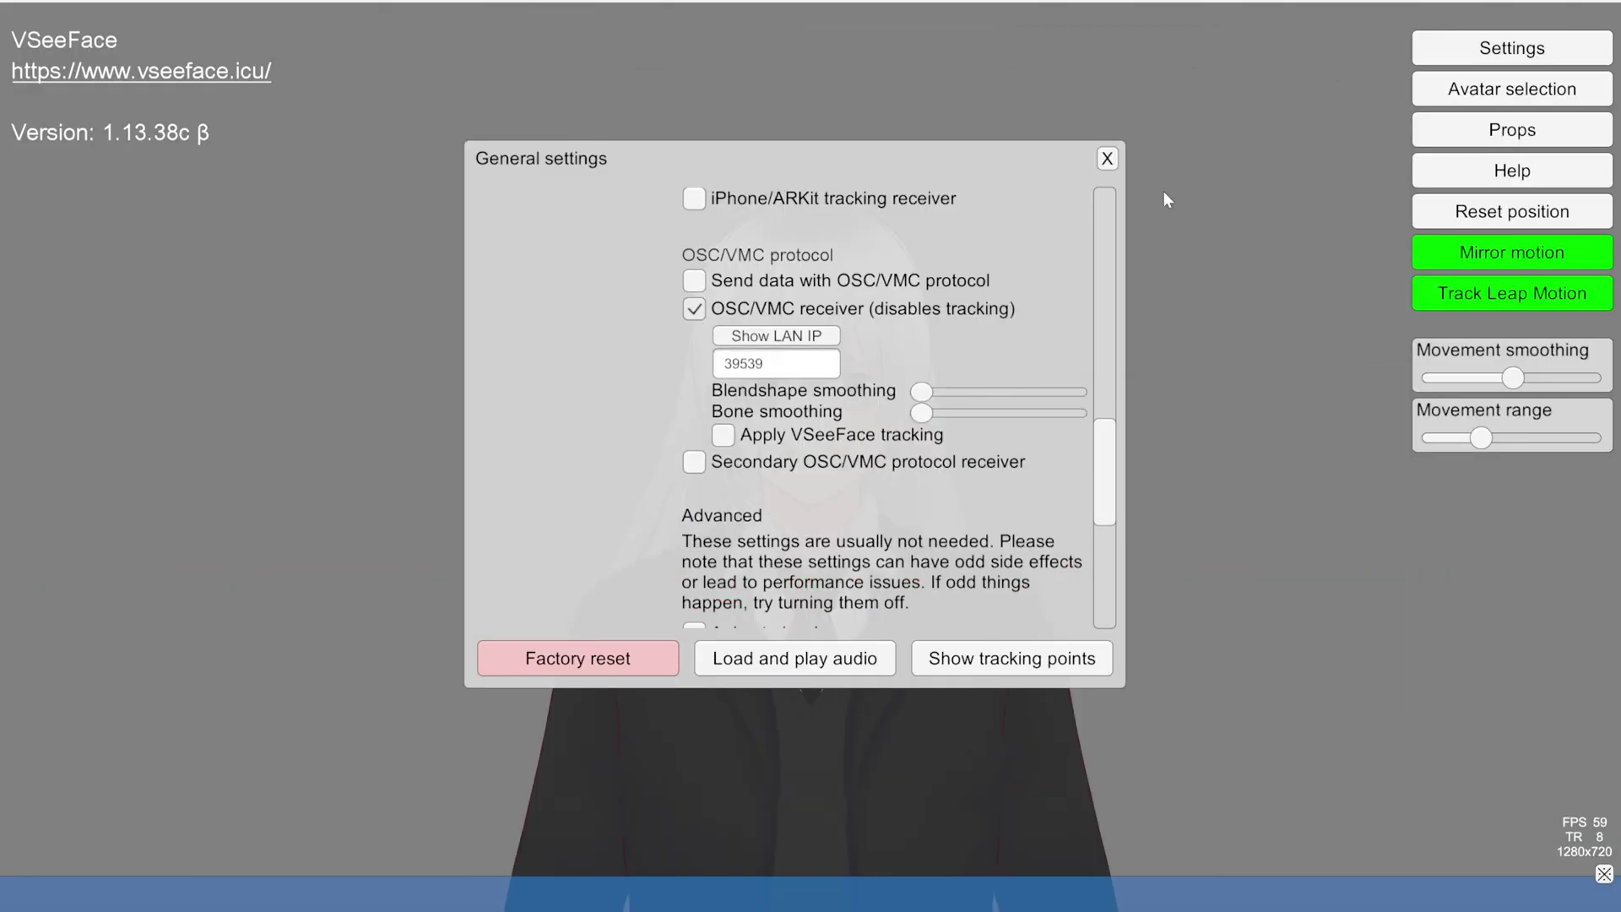
click(1105, 160)
click(1512, 48)
click(1305, 48)
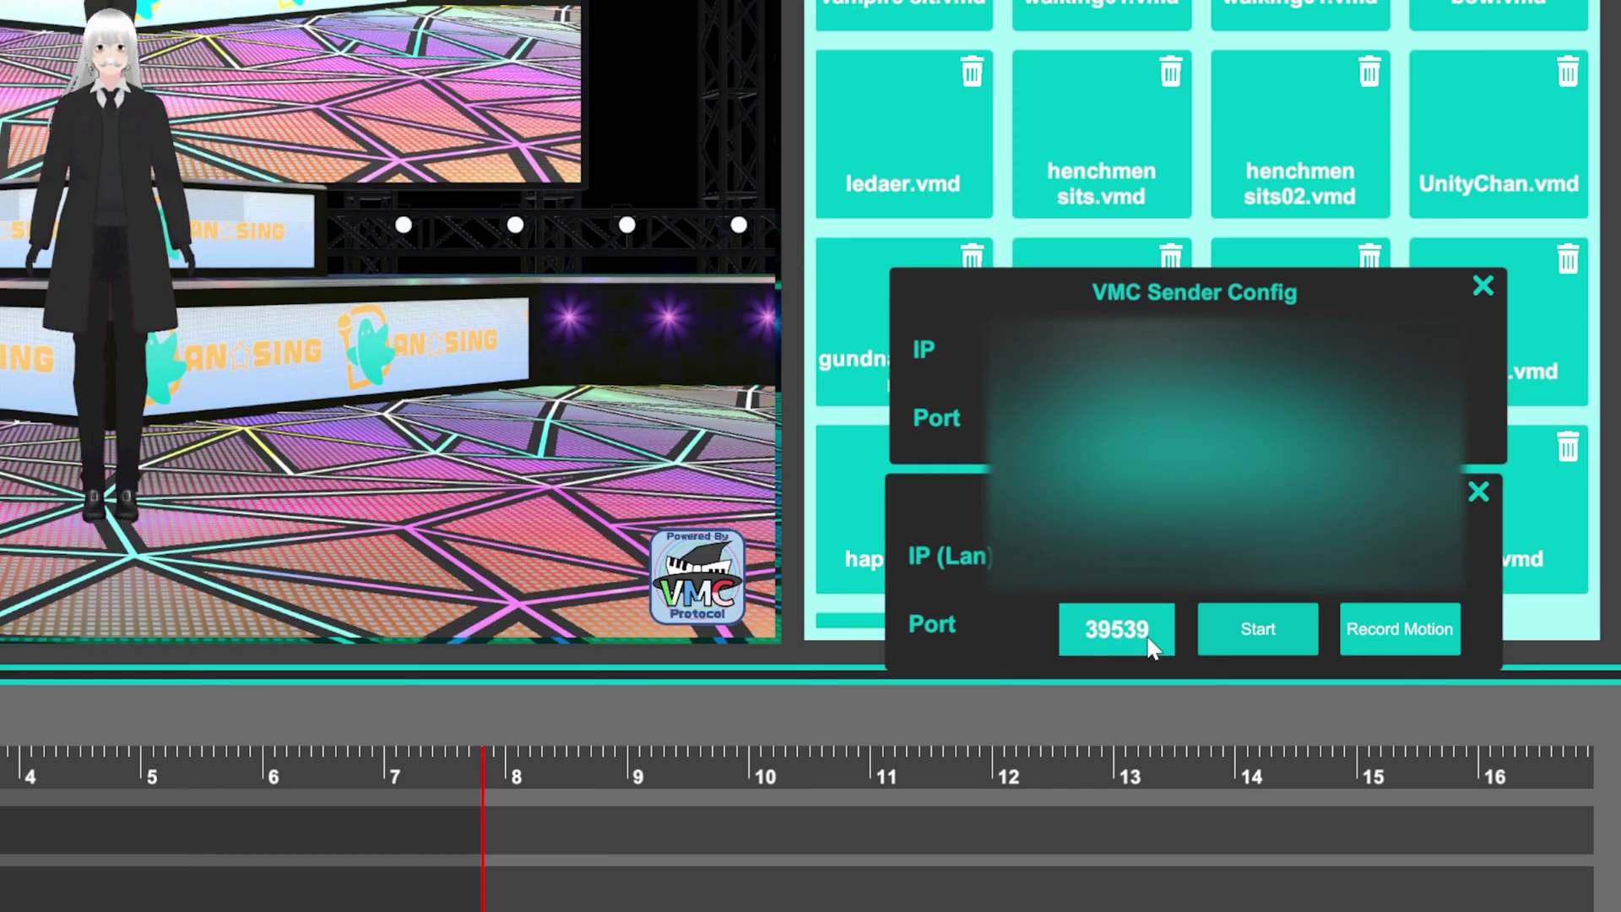
Step: Change the VMC sender port to 39538 and start sending
drag(1133, 629, 1172, 671)
text(8)
click(1267, 635)
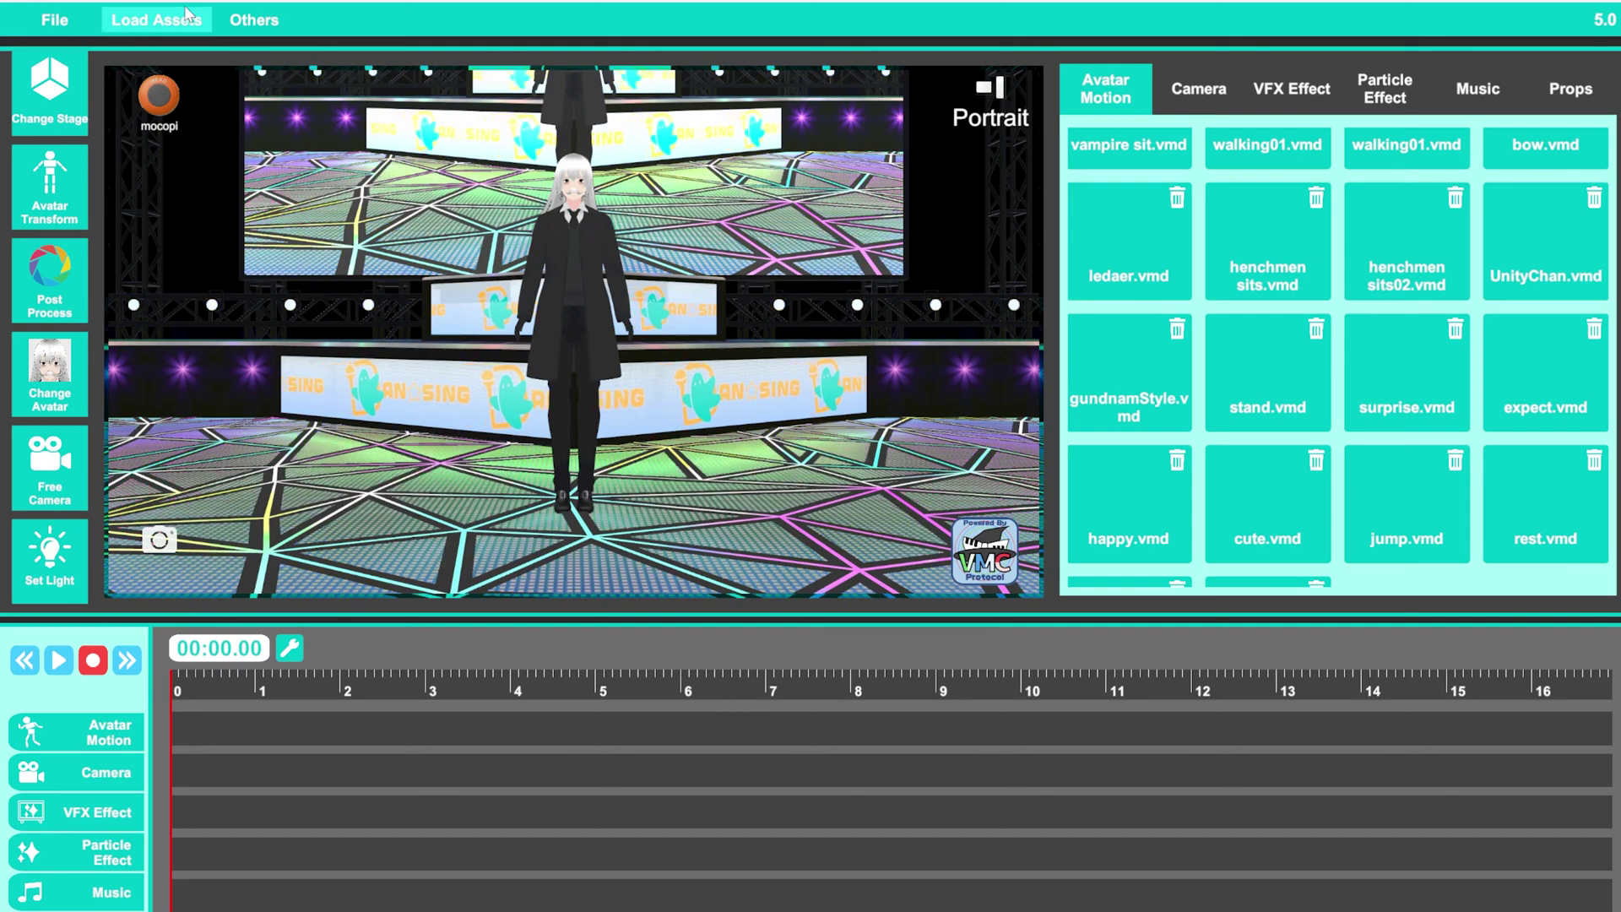
Step: Load general01 via Load Music and drag general01.mp3 onto the Music track
click(179, 24)
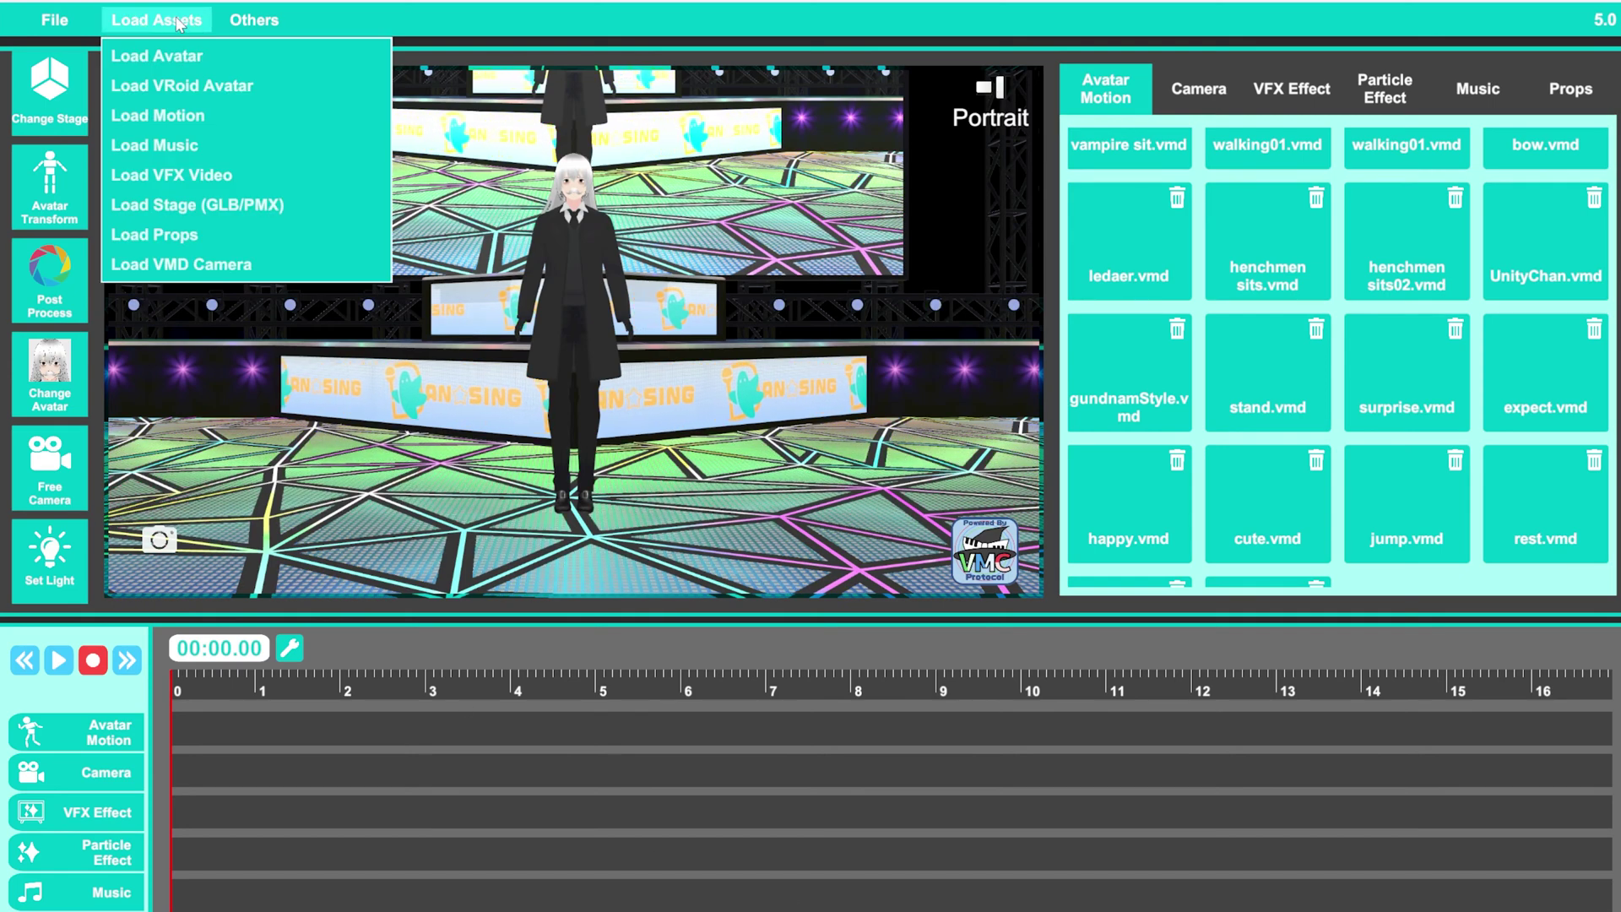
click(185, 144)
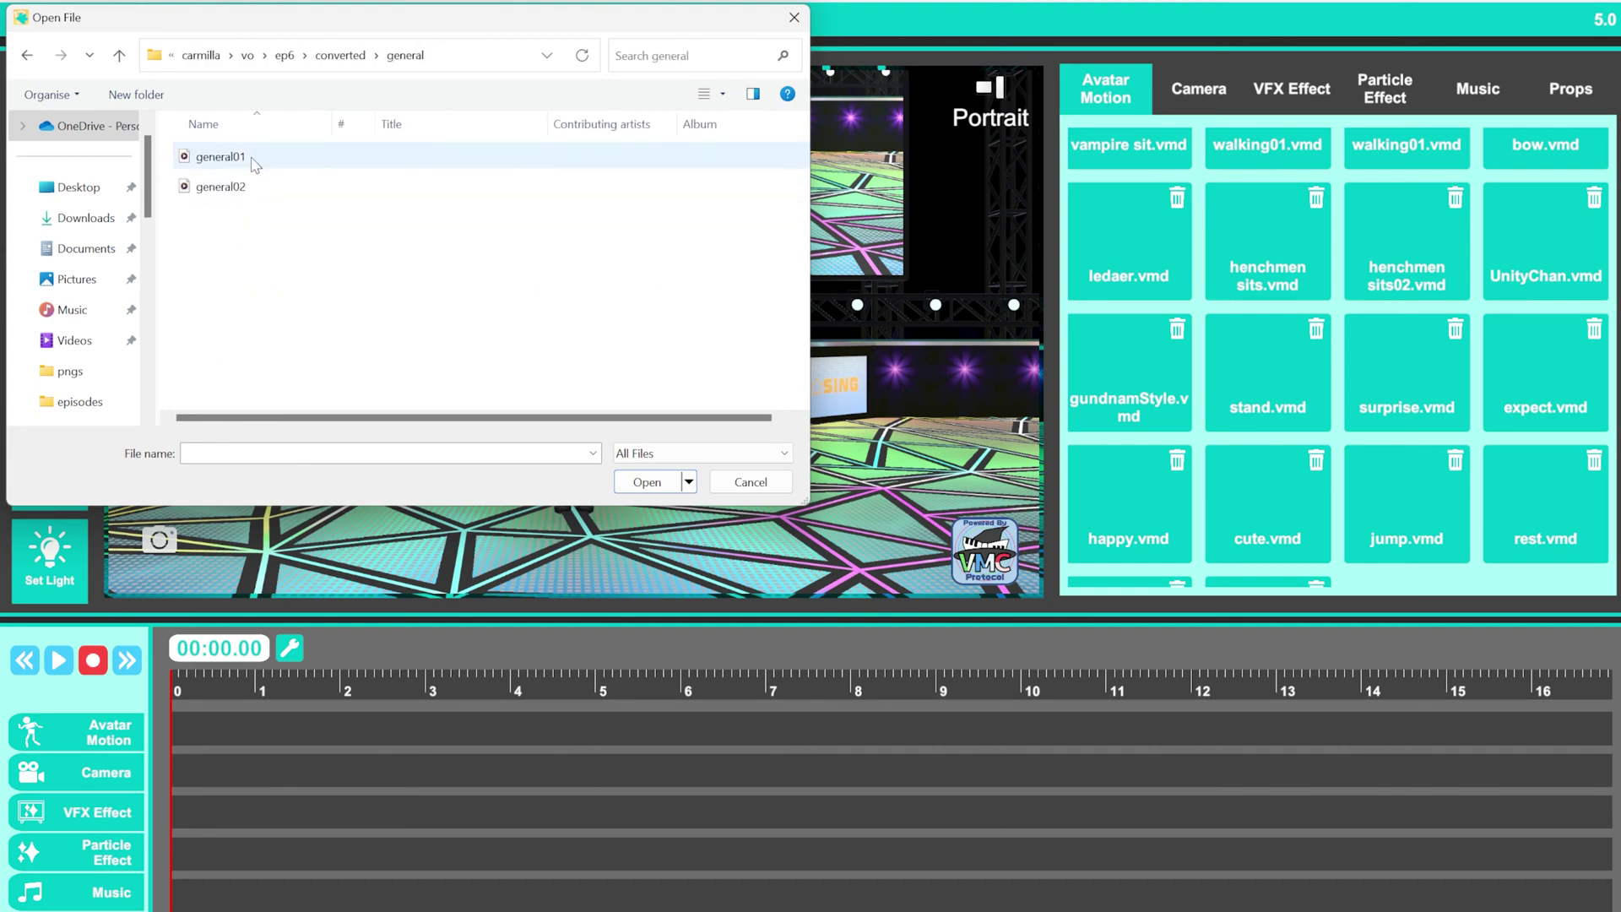
click(647, 484)
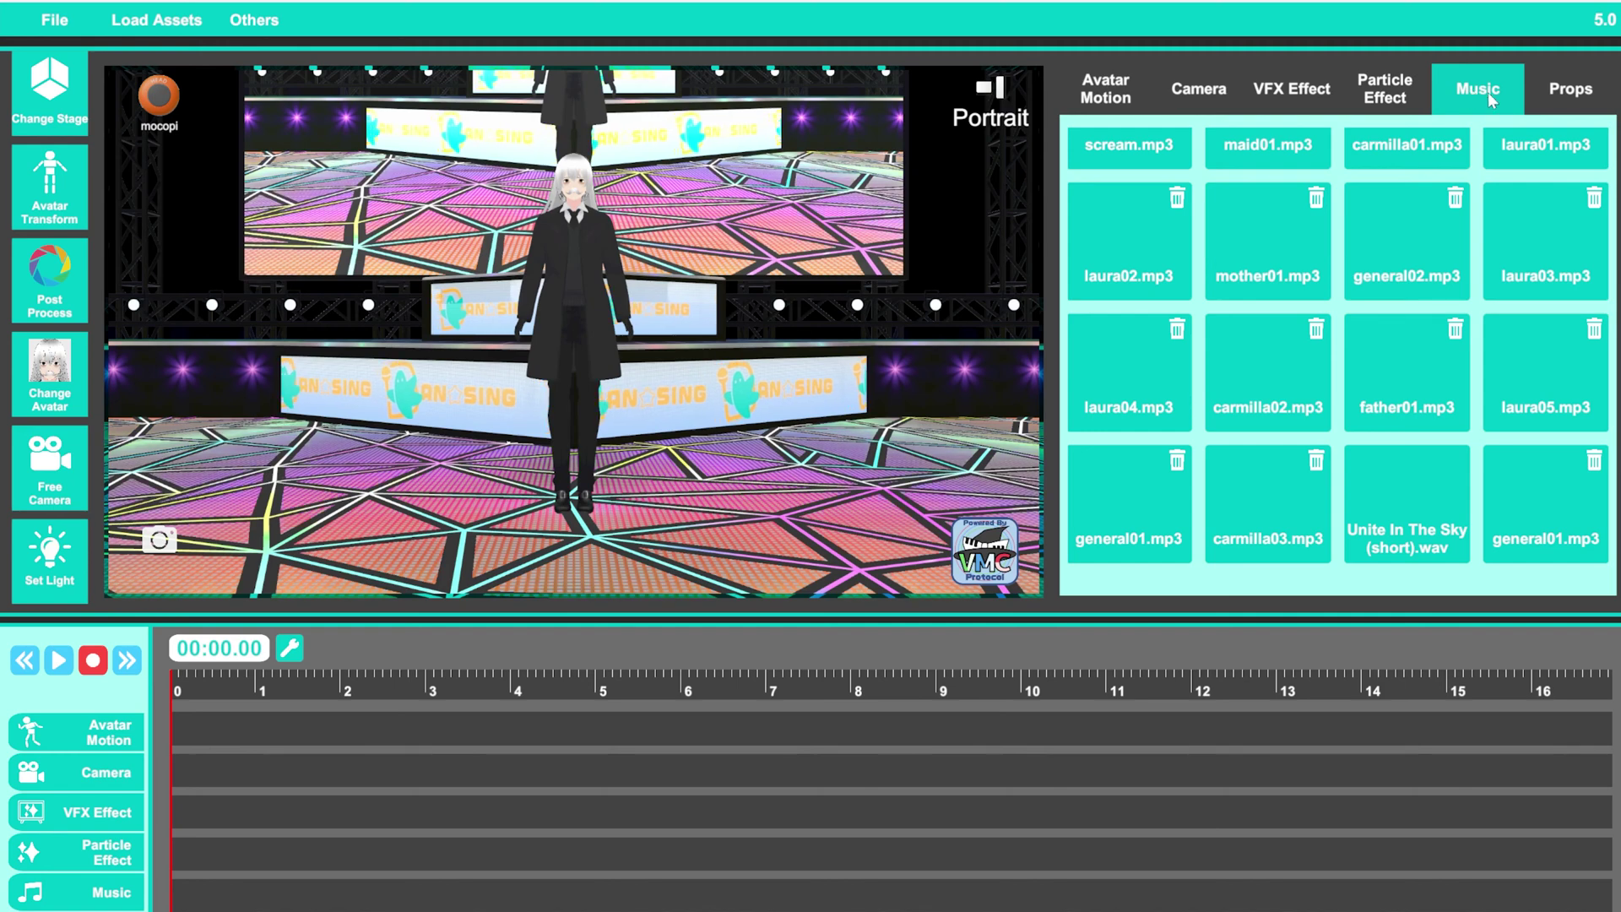
drag(619, 742, 230, 902)
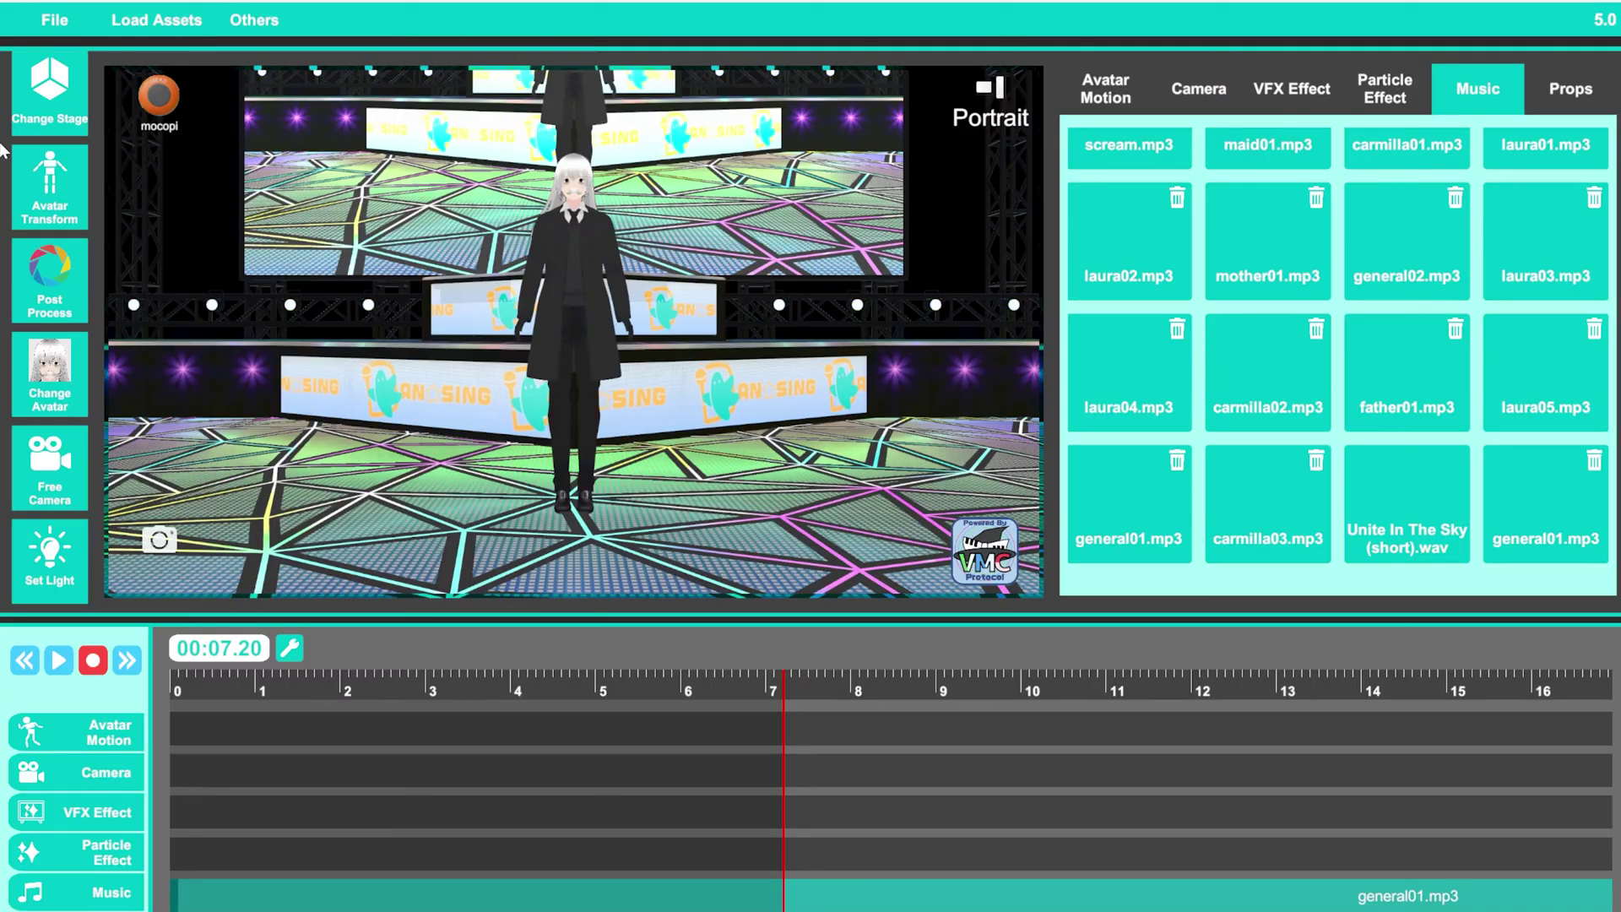
Step: Try the pink room and street scene stages, then scroll for more stages
click(49, 93)
click(388, 200)
click(731, 99)
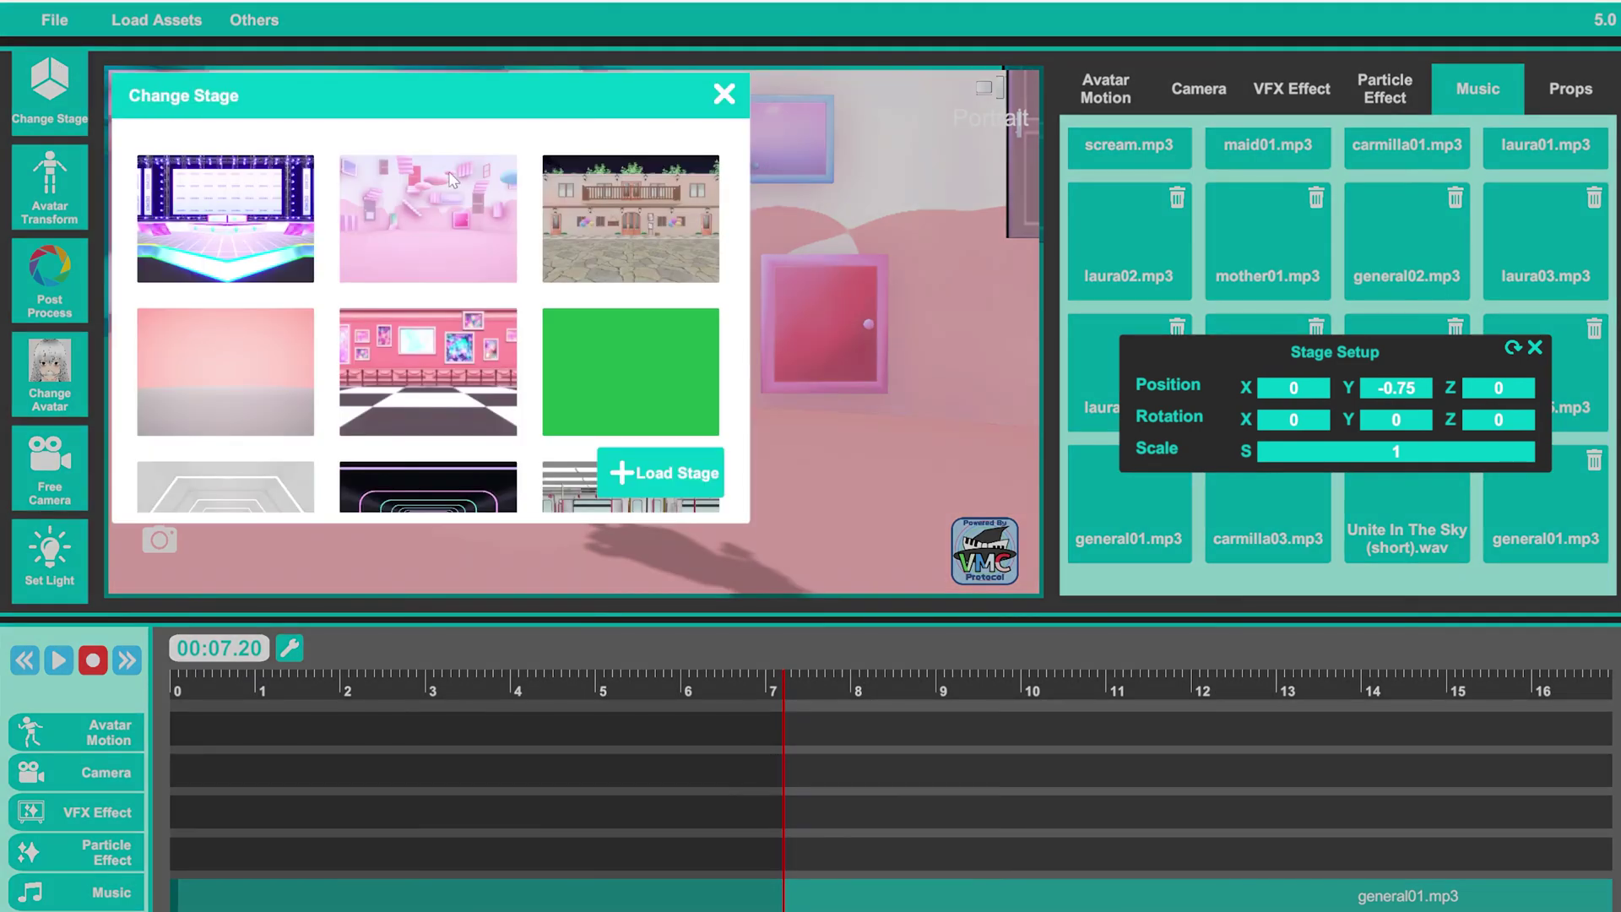
click(631, 219)
click(725, 94)
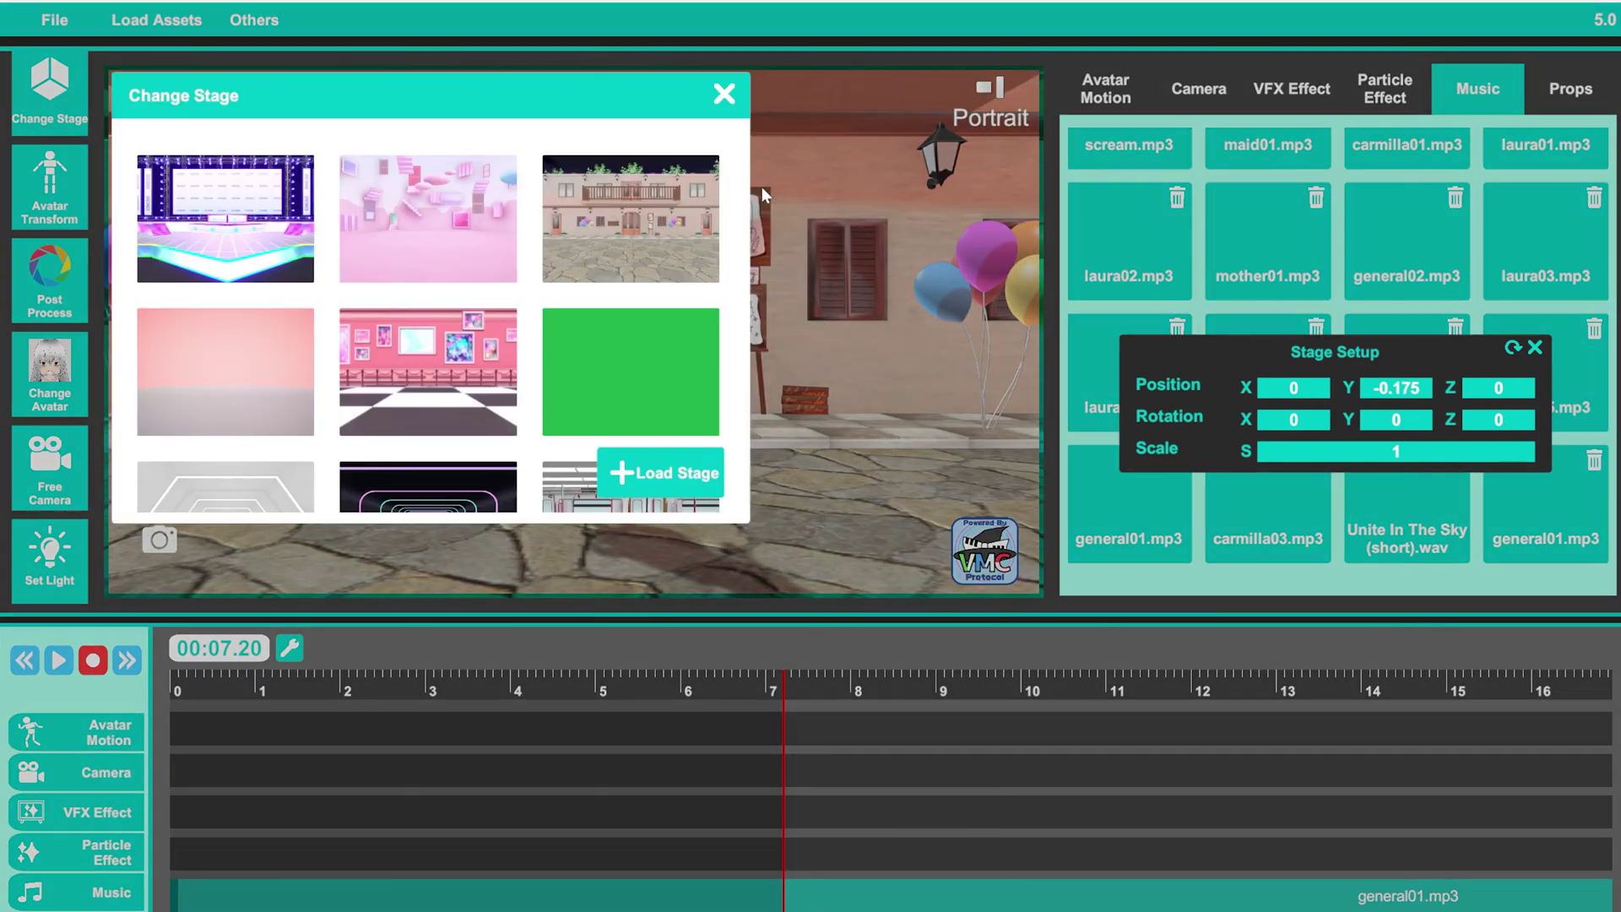
scroll(363, 316, down, 5)
scroll(464, 318, down, 3)
Step: Load the ivy and piano room stage, then the jeansoffice.pmx stage file
click(429, 253)
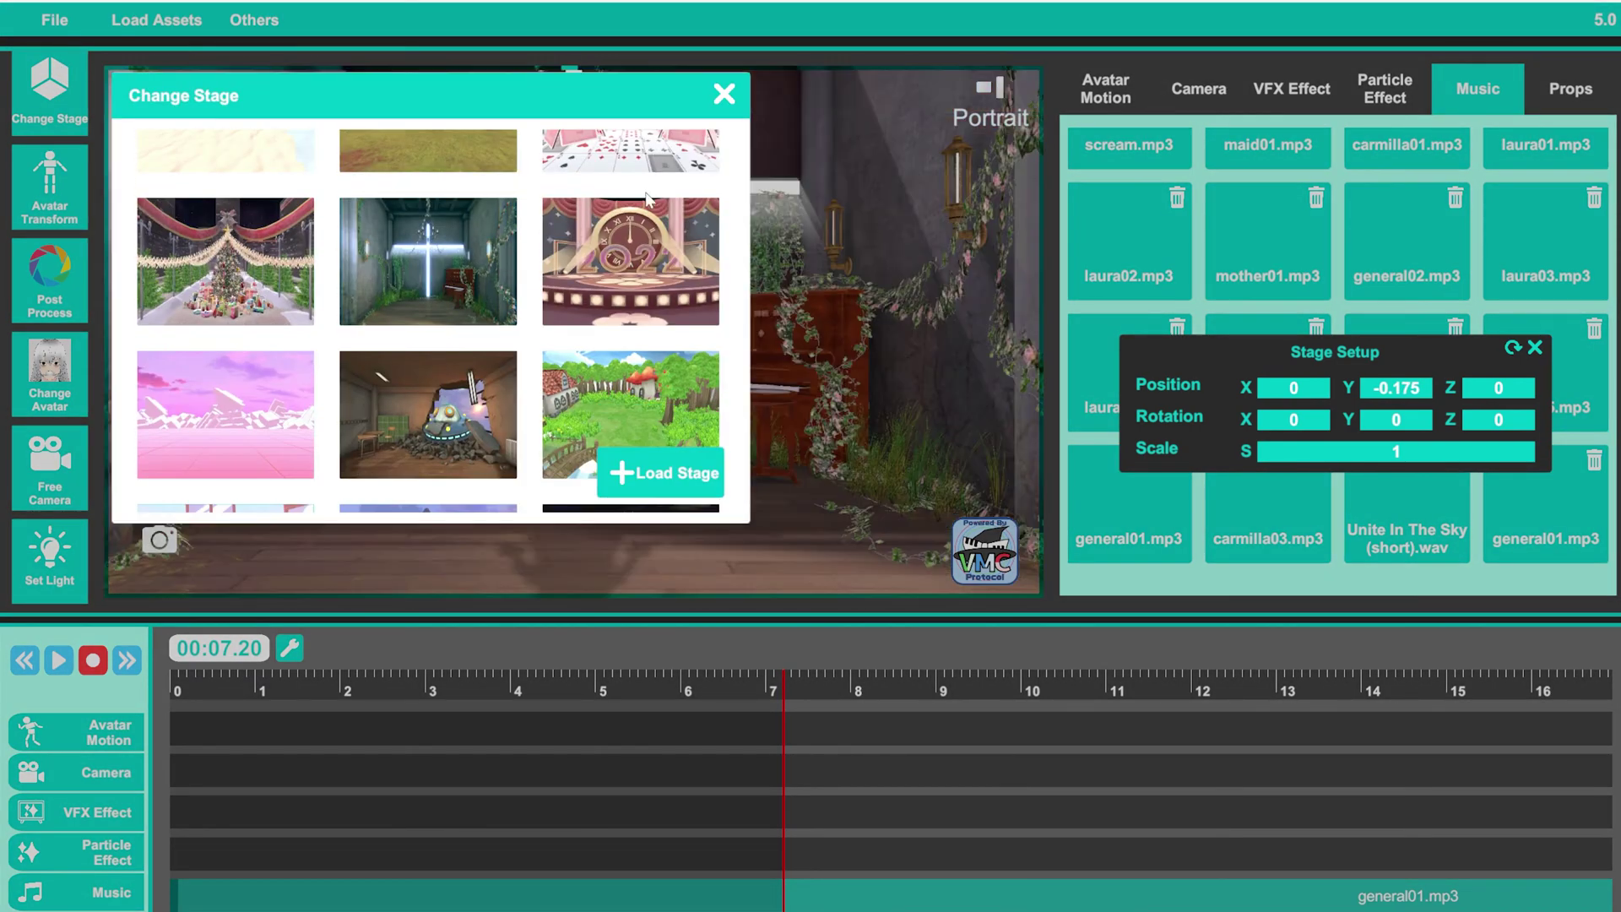
click(724, 94)
click(42, 84)
click(688, 467)
click(254, 185)
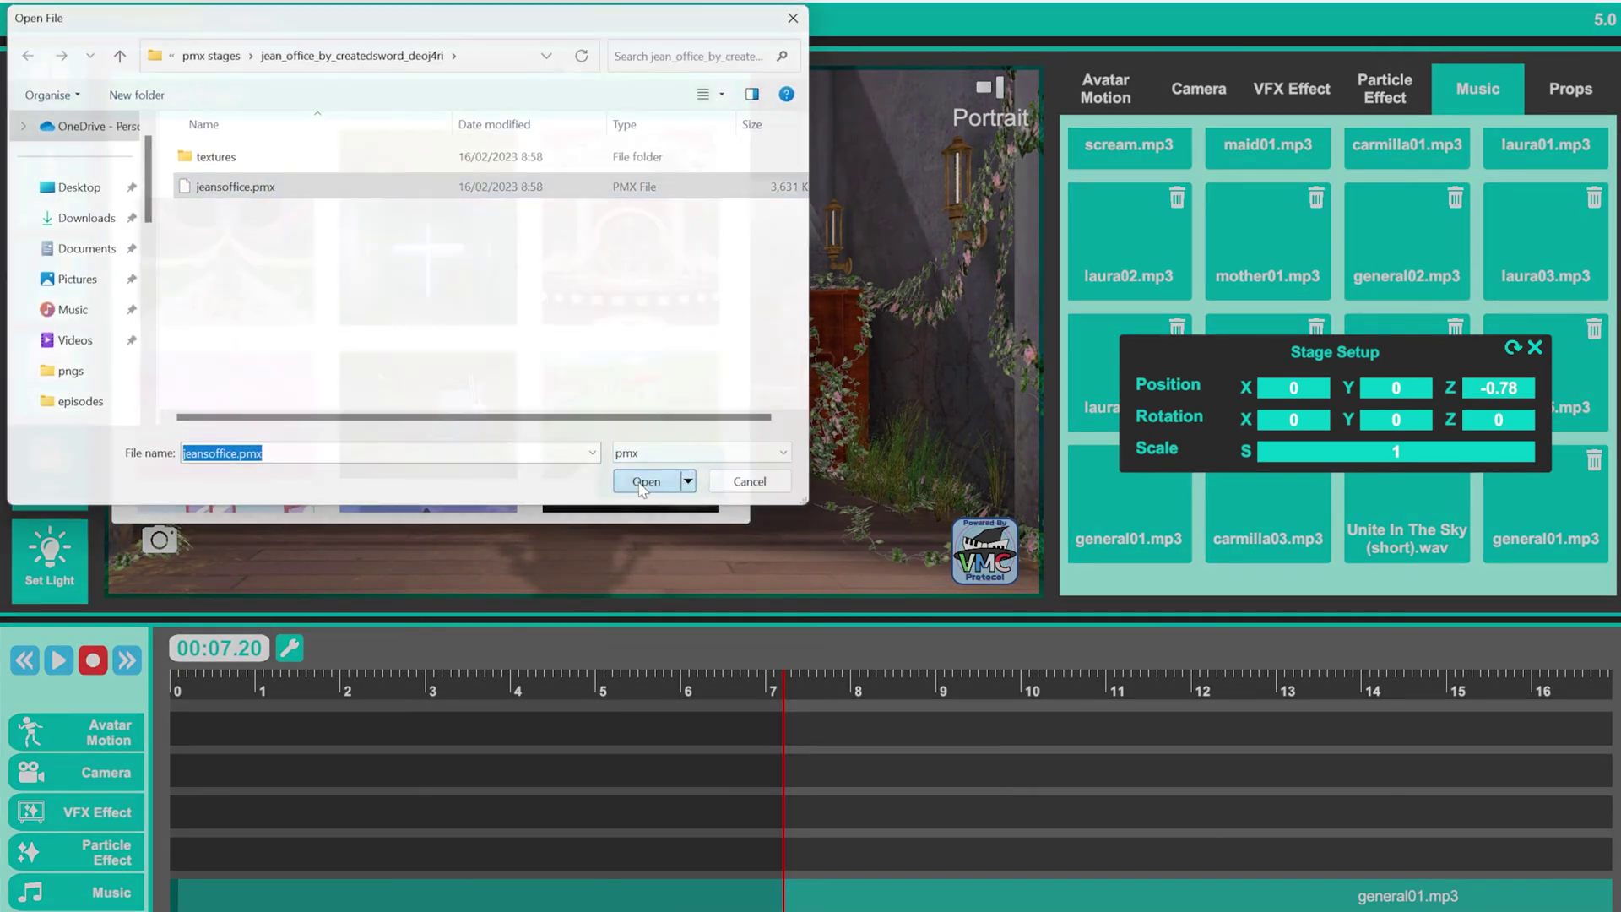
click(645, 474)
Step: Shift and rotate the office stage, then reset its position, rotation and scale
click(530, 94)
drag(1260, 393, 1262, 457)
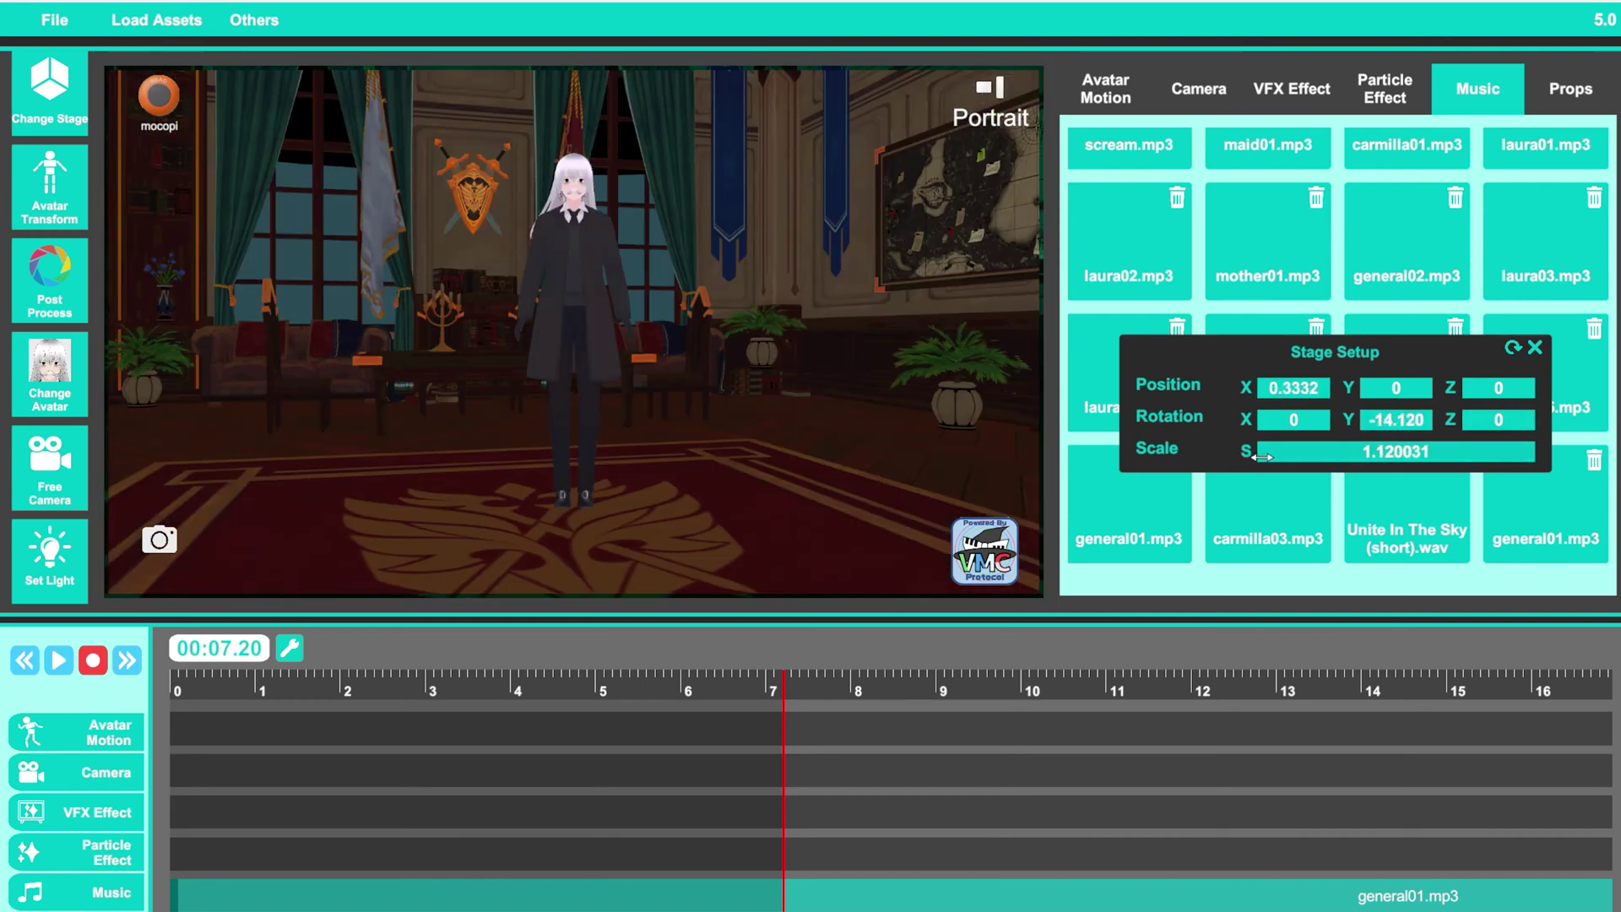
click(1511, 348)
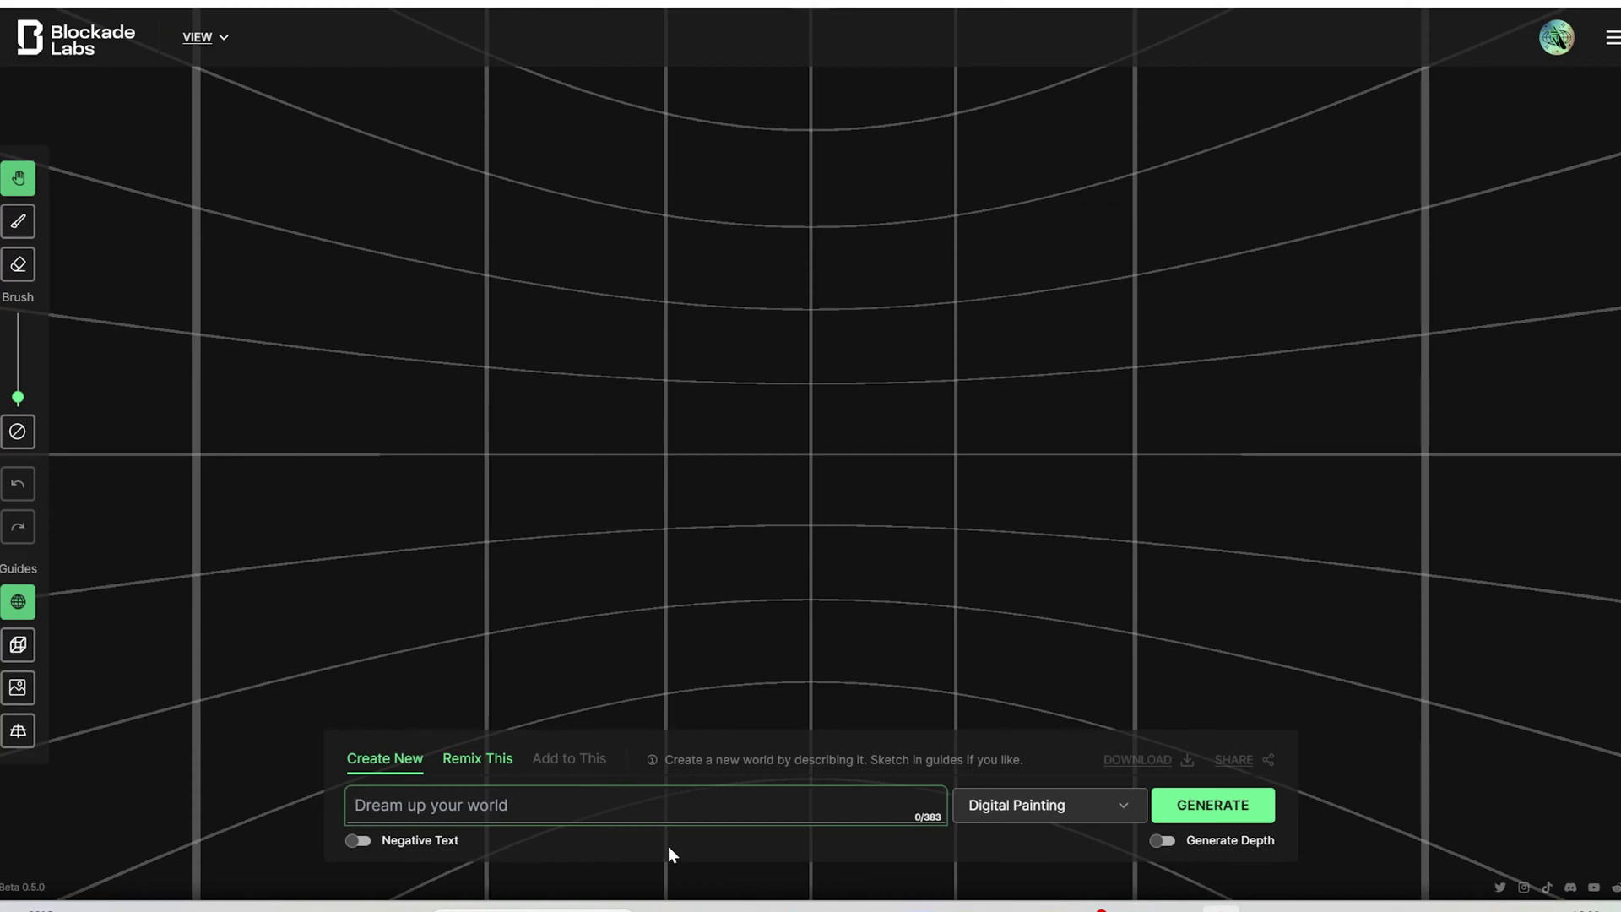
Step: Generate and download an 'an empty gothic 1800's tavern interior' skybox
text(an empty gothic 1800's tavern interior)
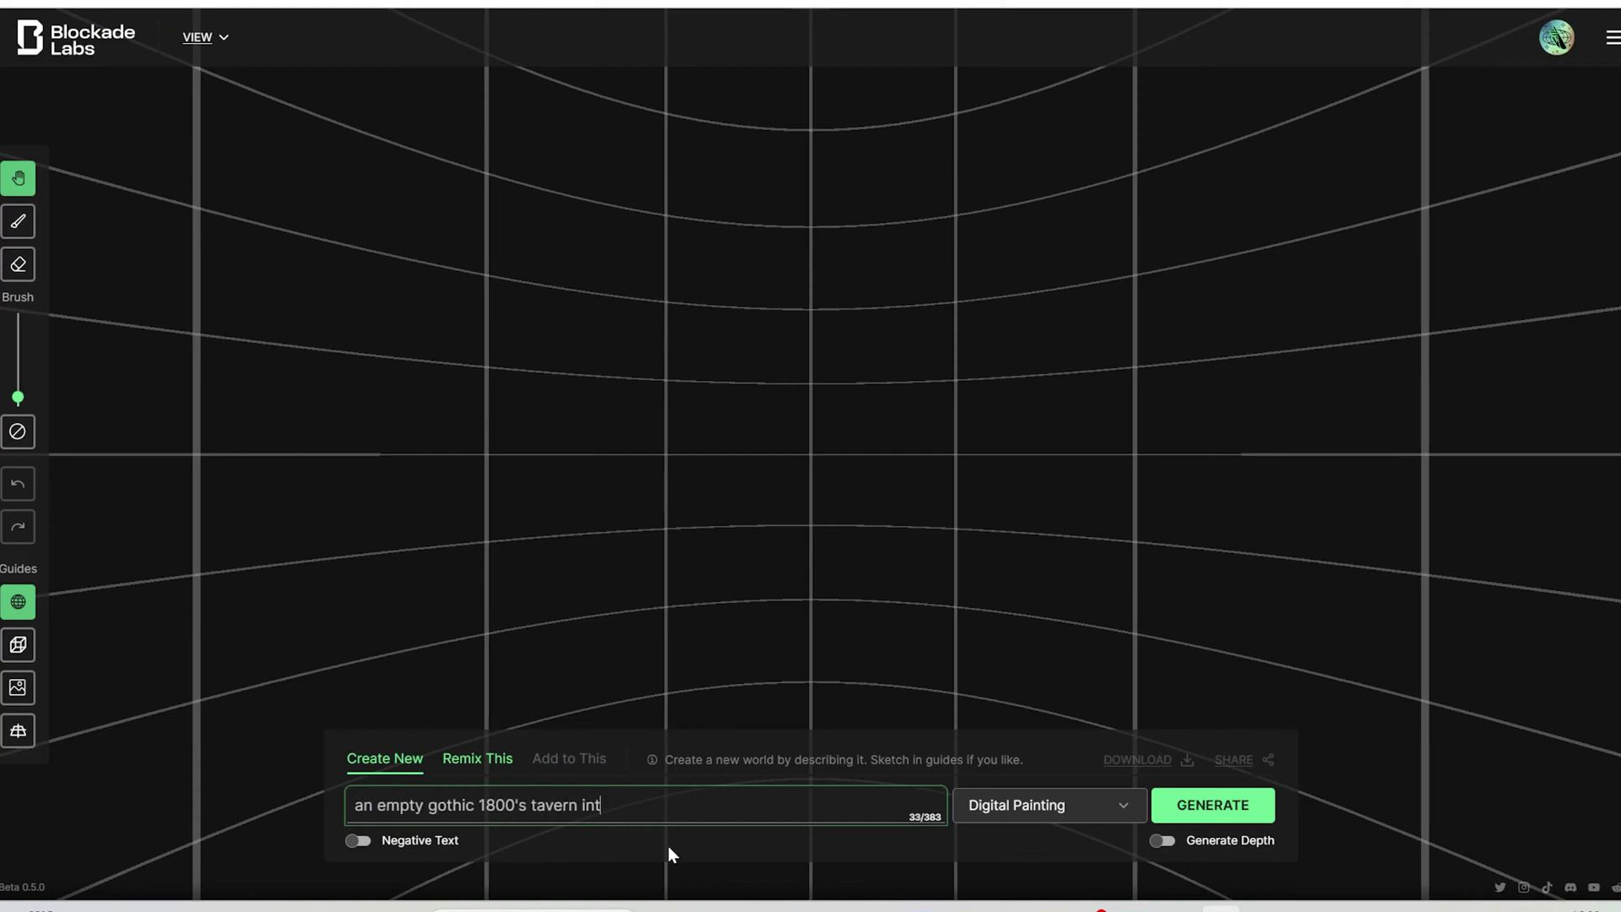
key(Return)
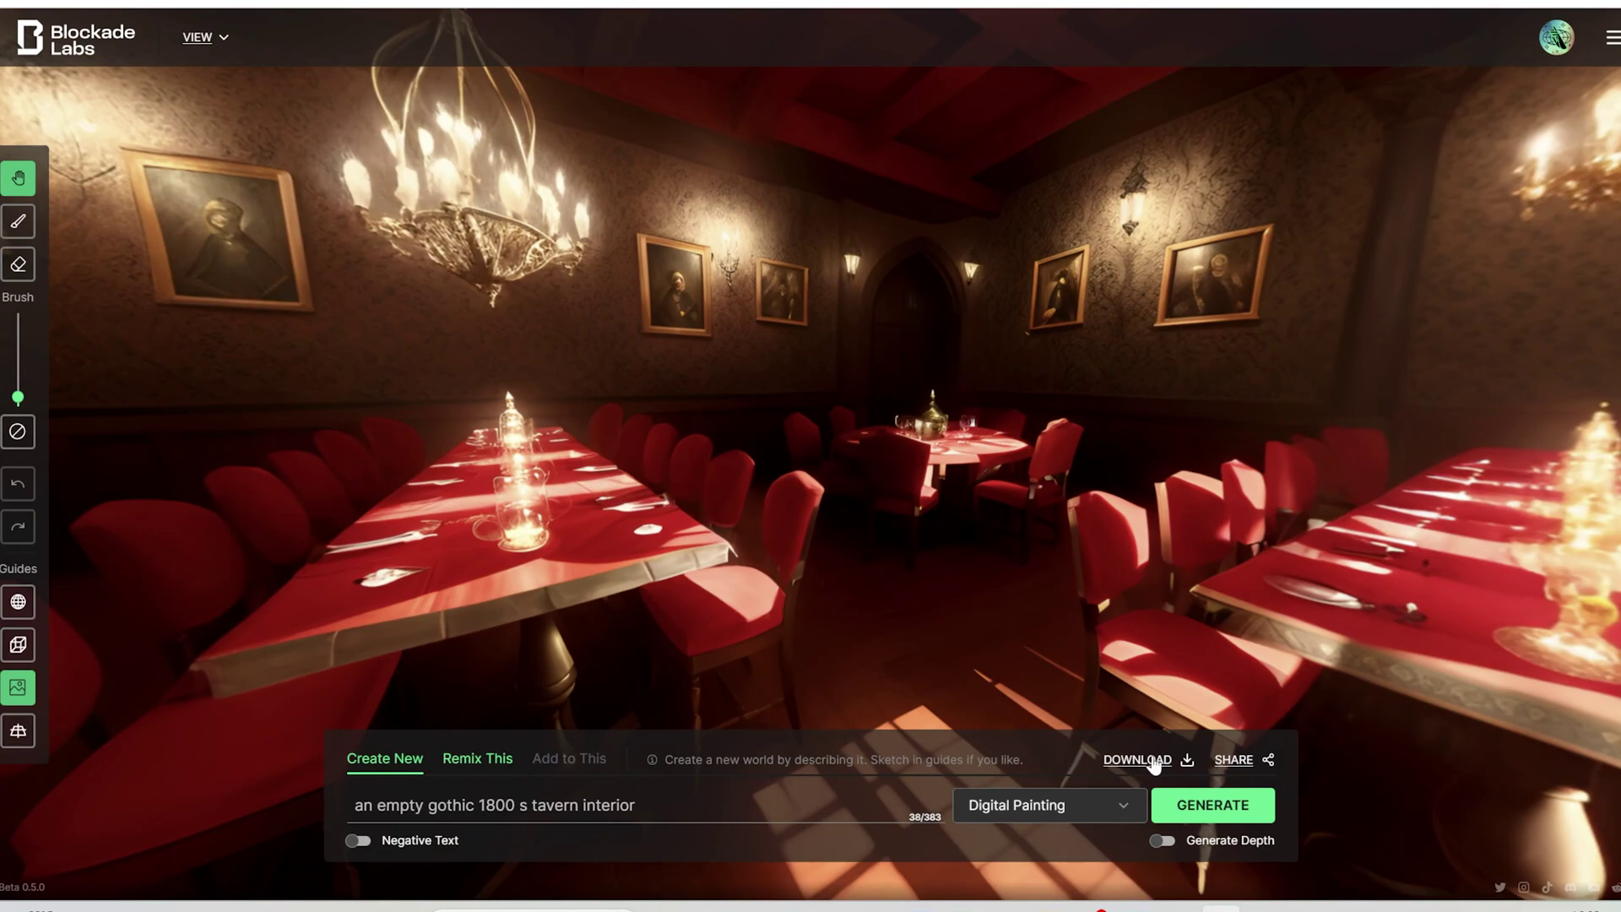
click(1140, 761)
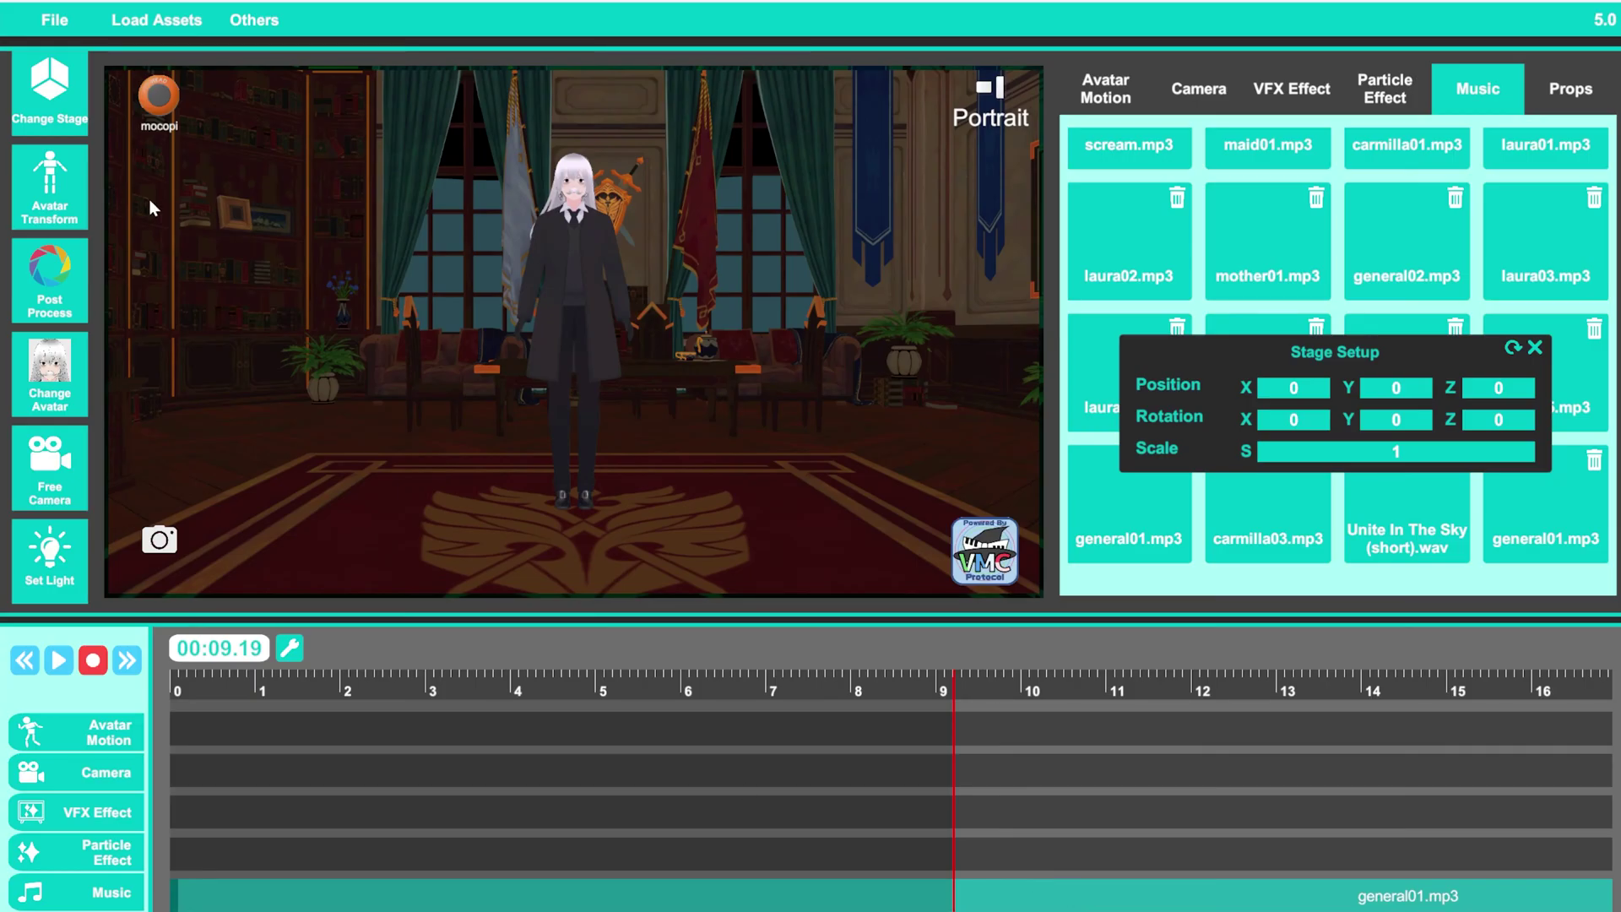
Step: Switch the stage to the plain green-screen stage
click(38, 114)
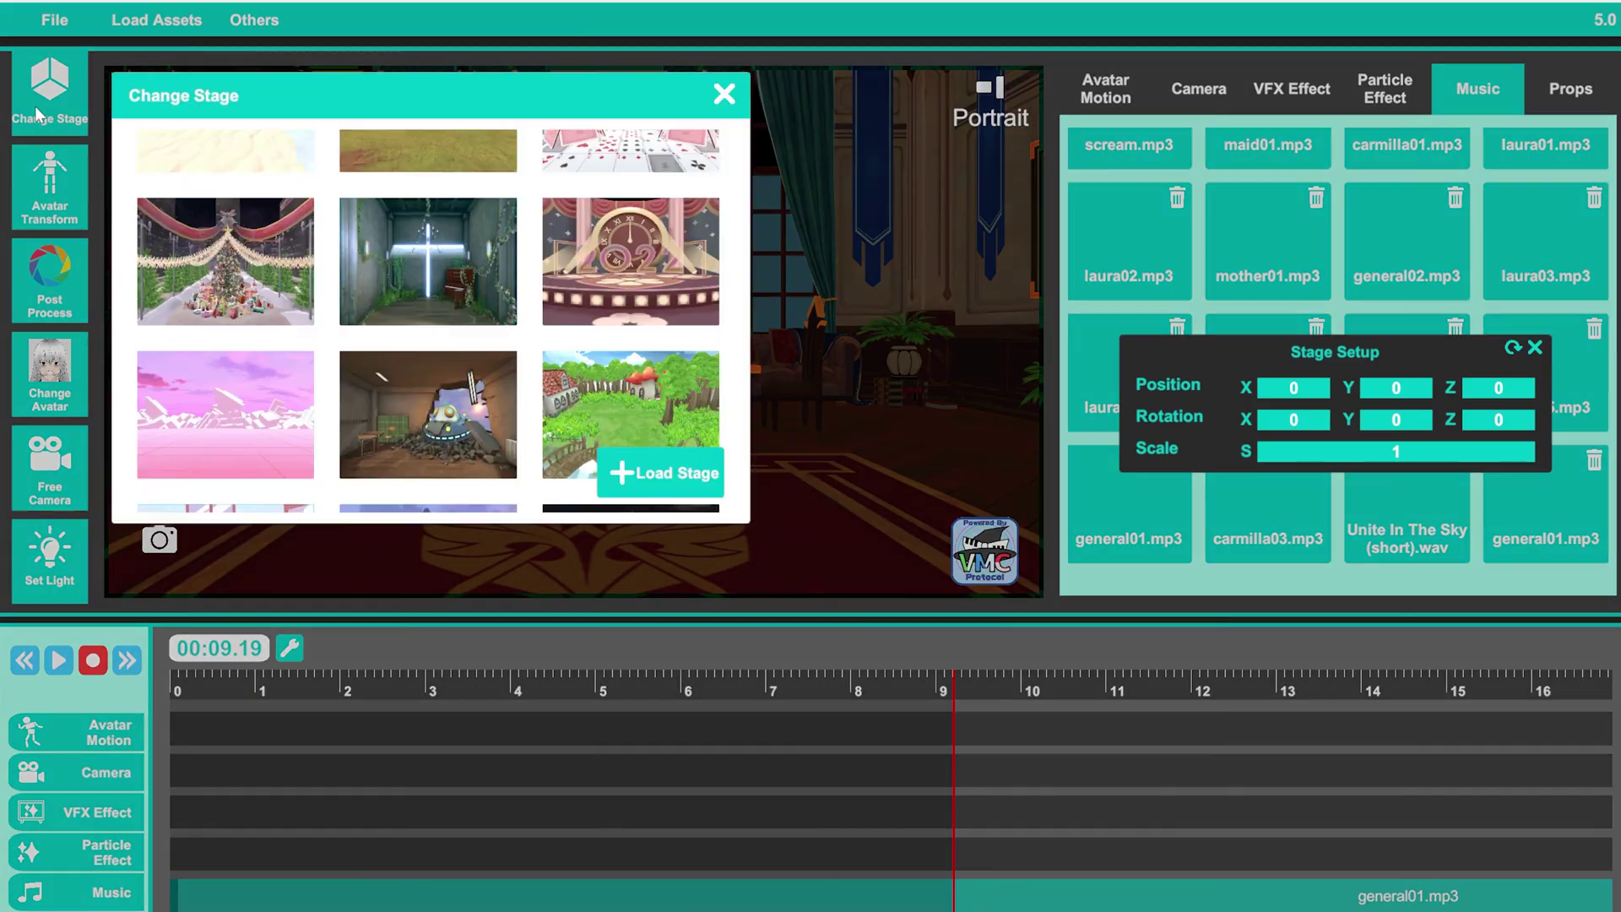
scroll(710, 319, down, 5)
click(645, 336)
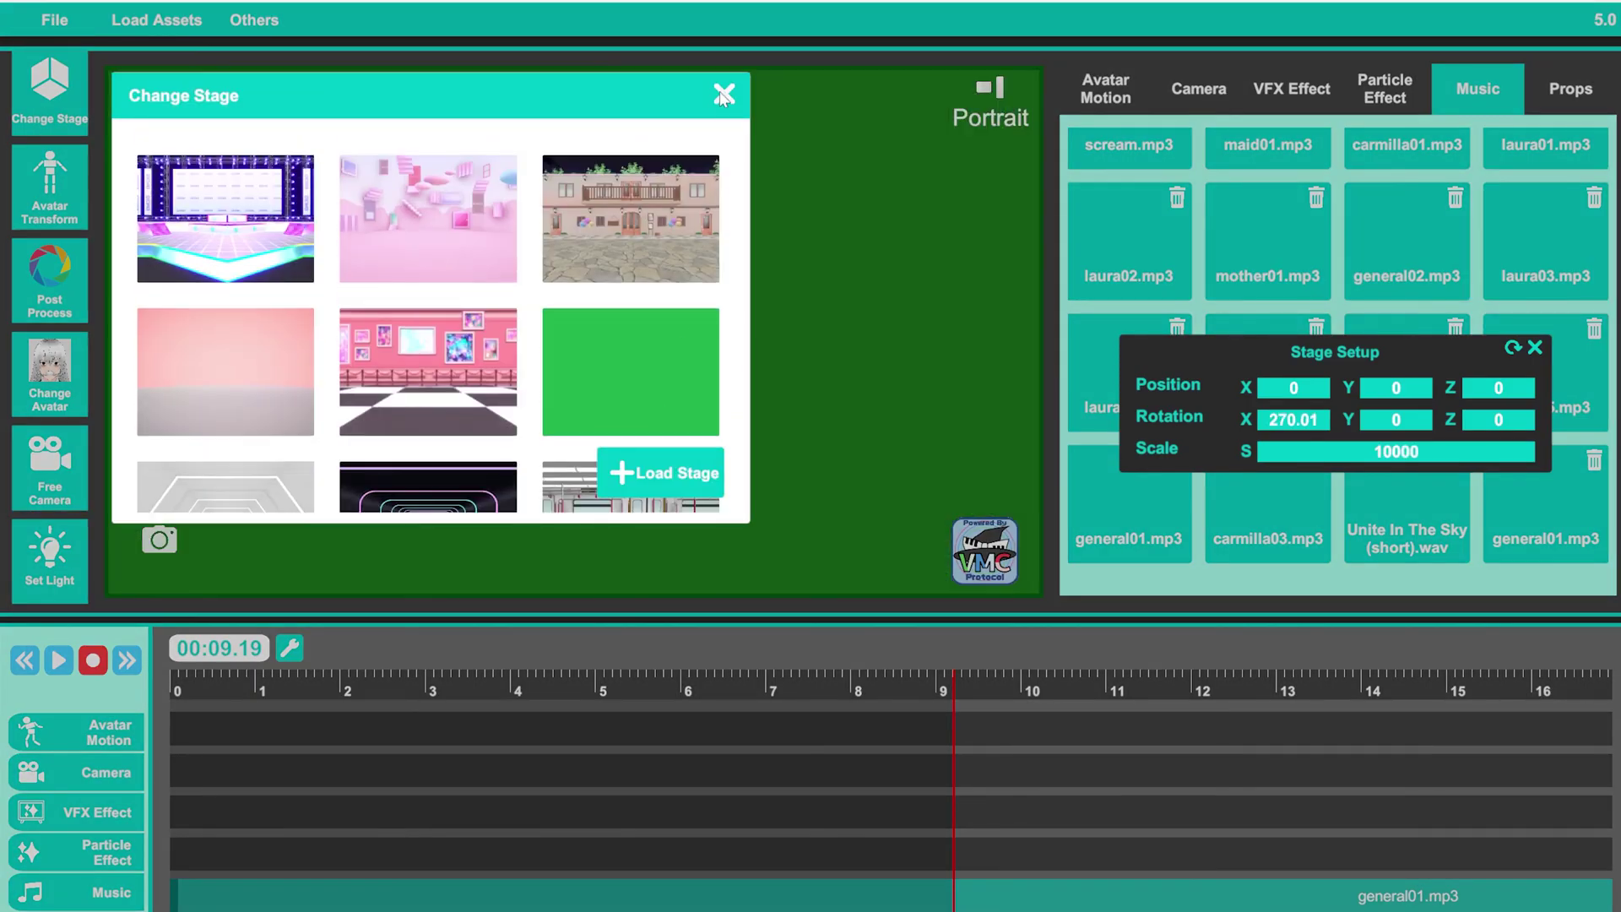
click(725, 93)
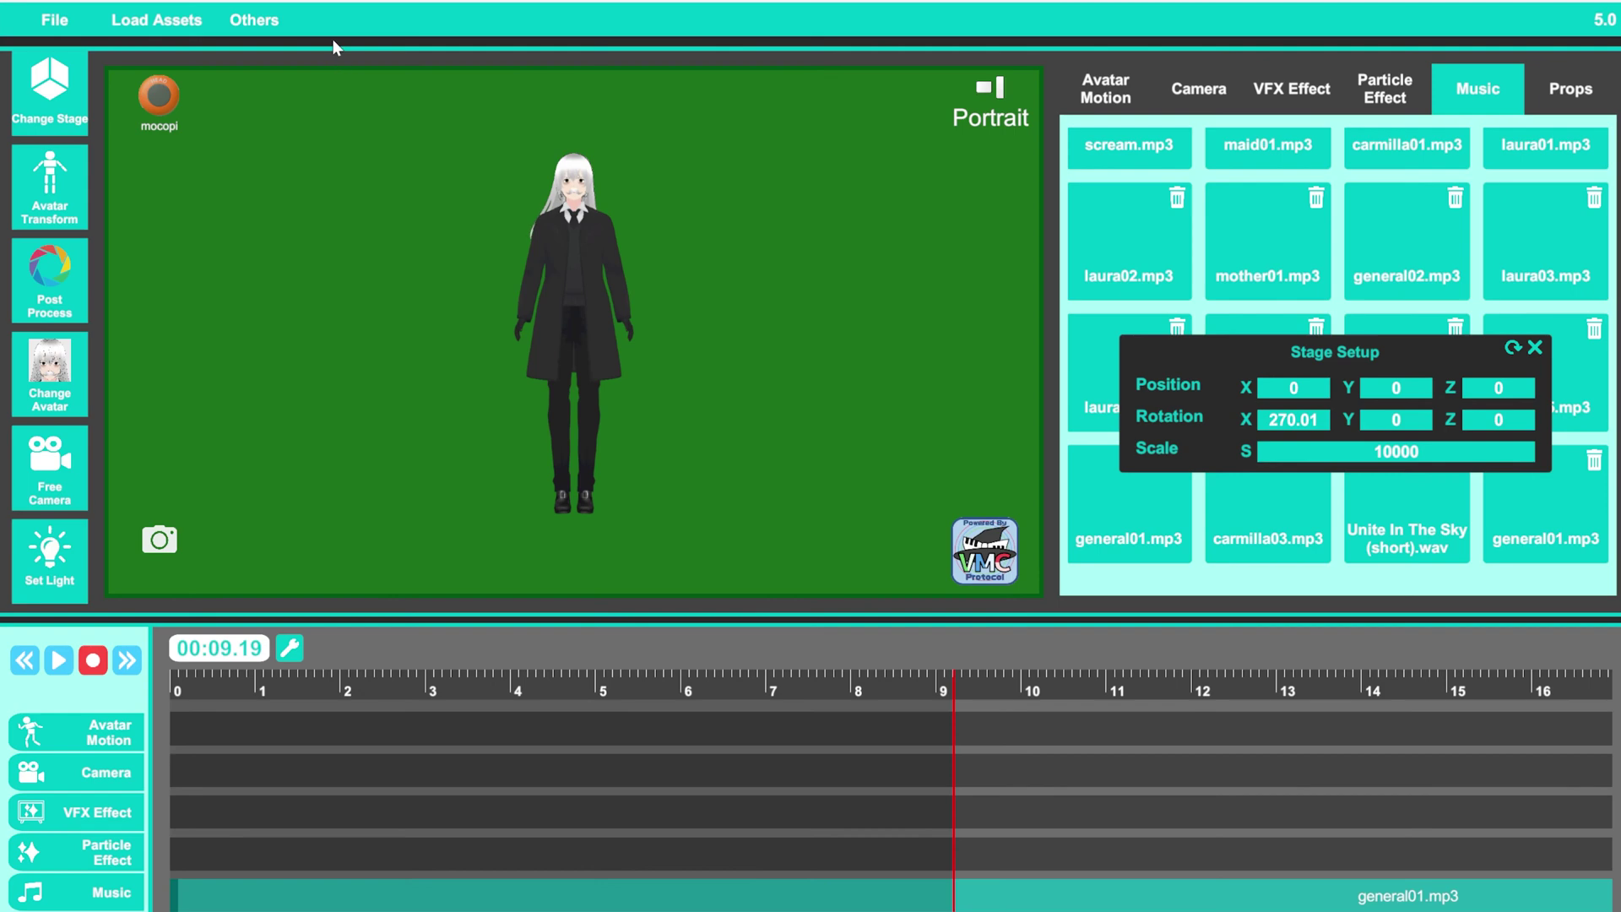
Step: Load the tavern painting from Downloads as the skybox and nudge it behind the avatar
click(270, 25)
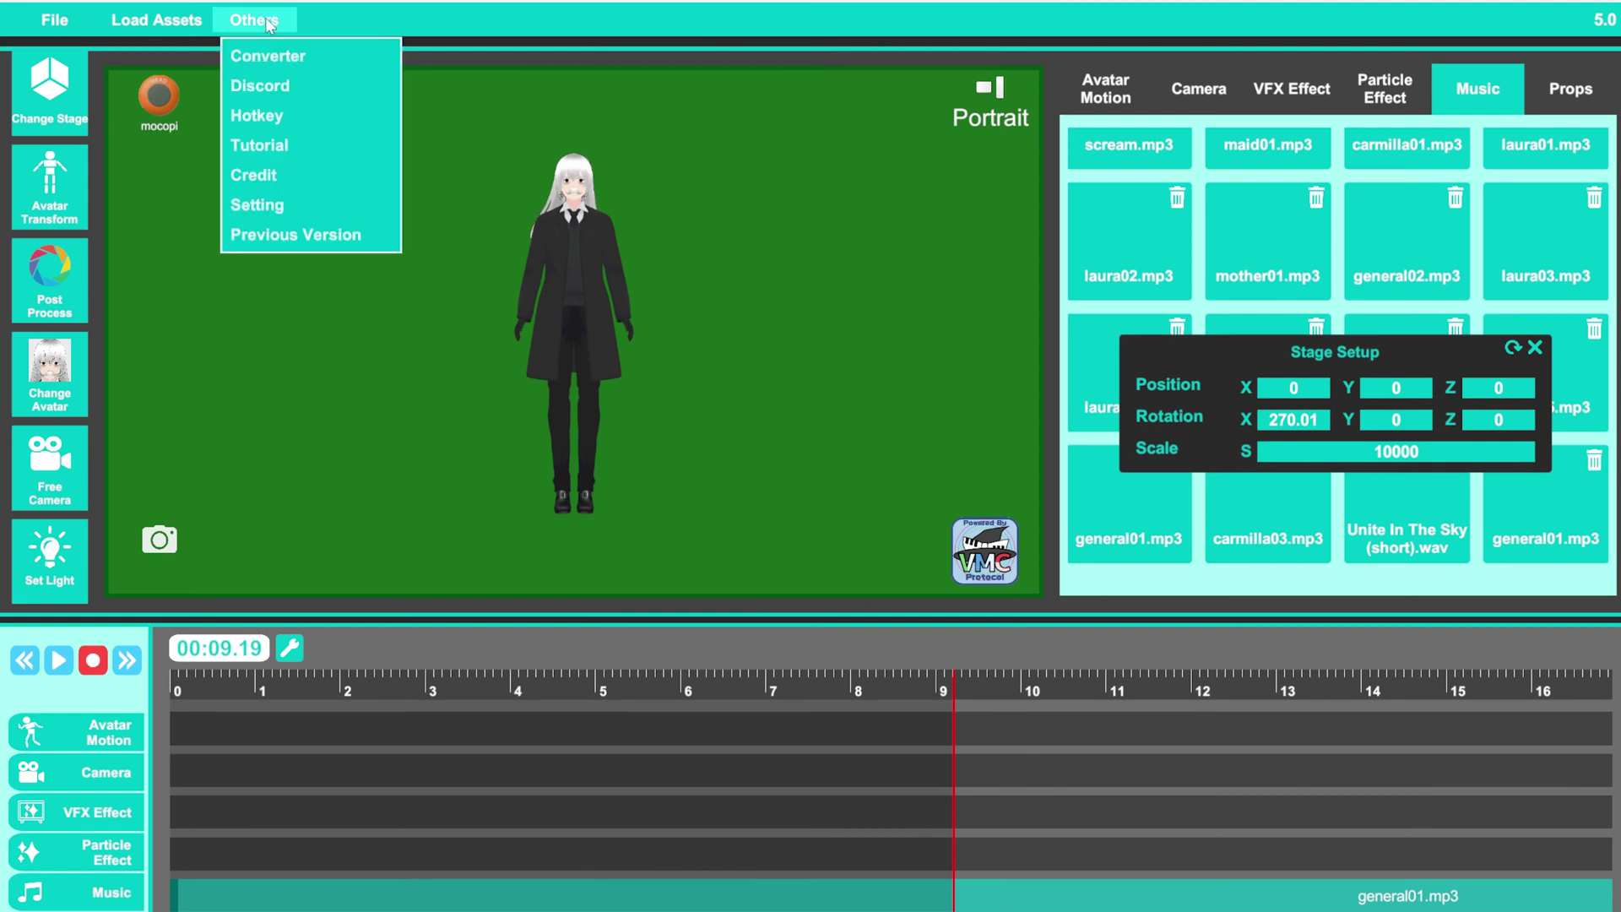
click(342, 210)
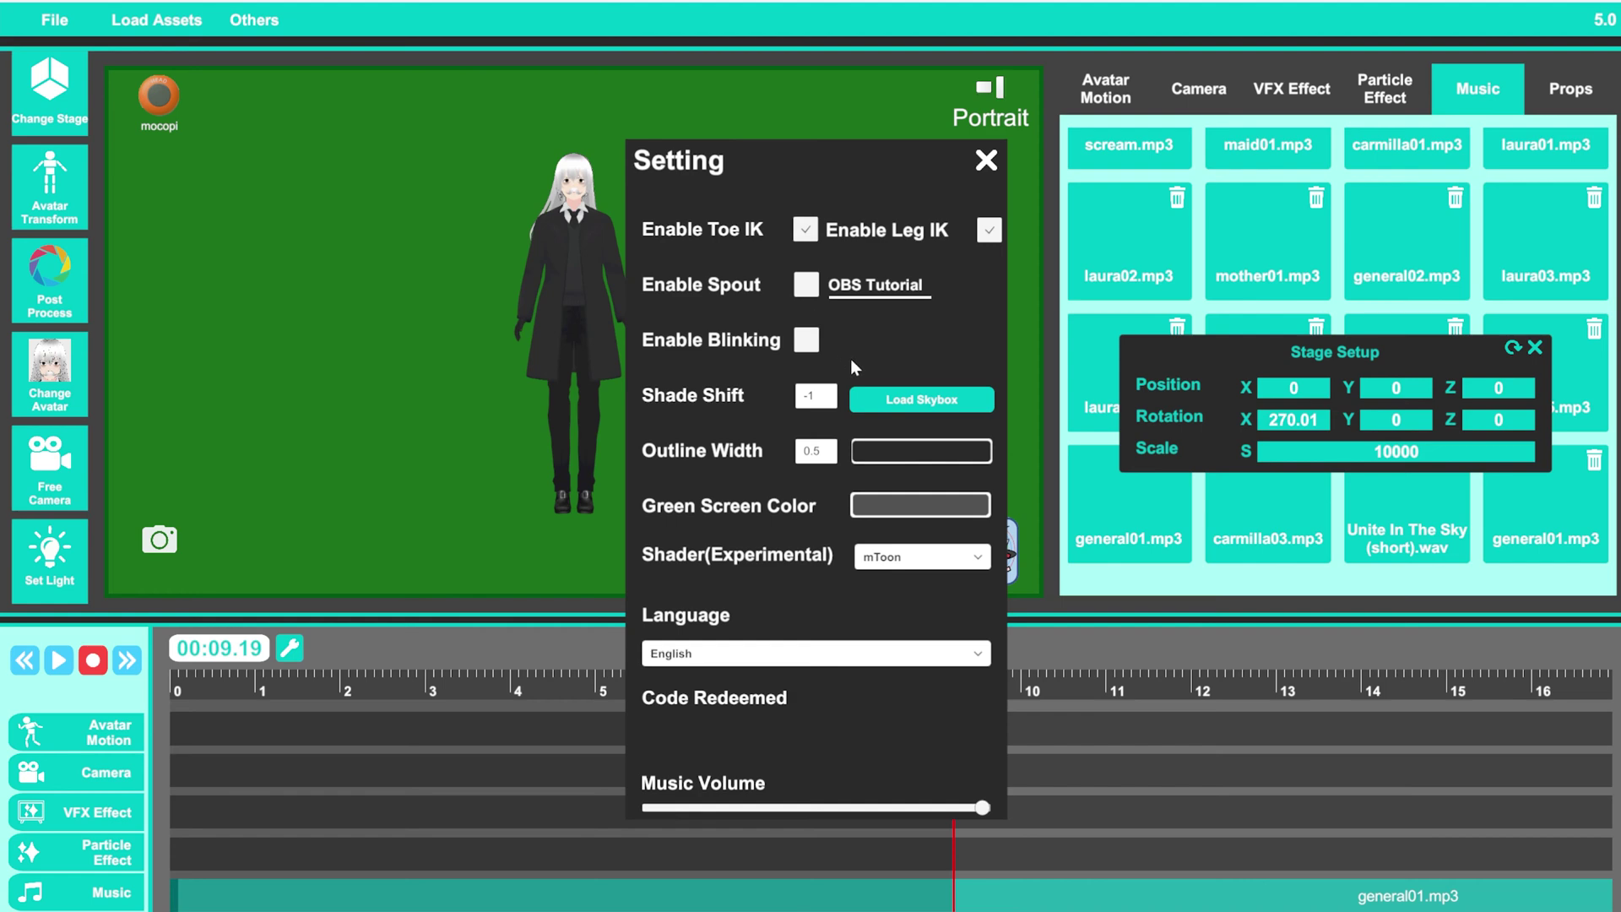
click(892, 408)
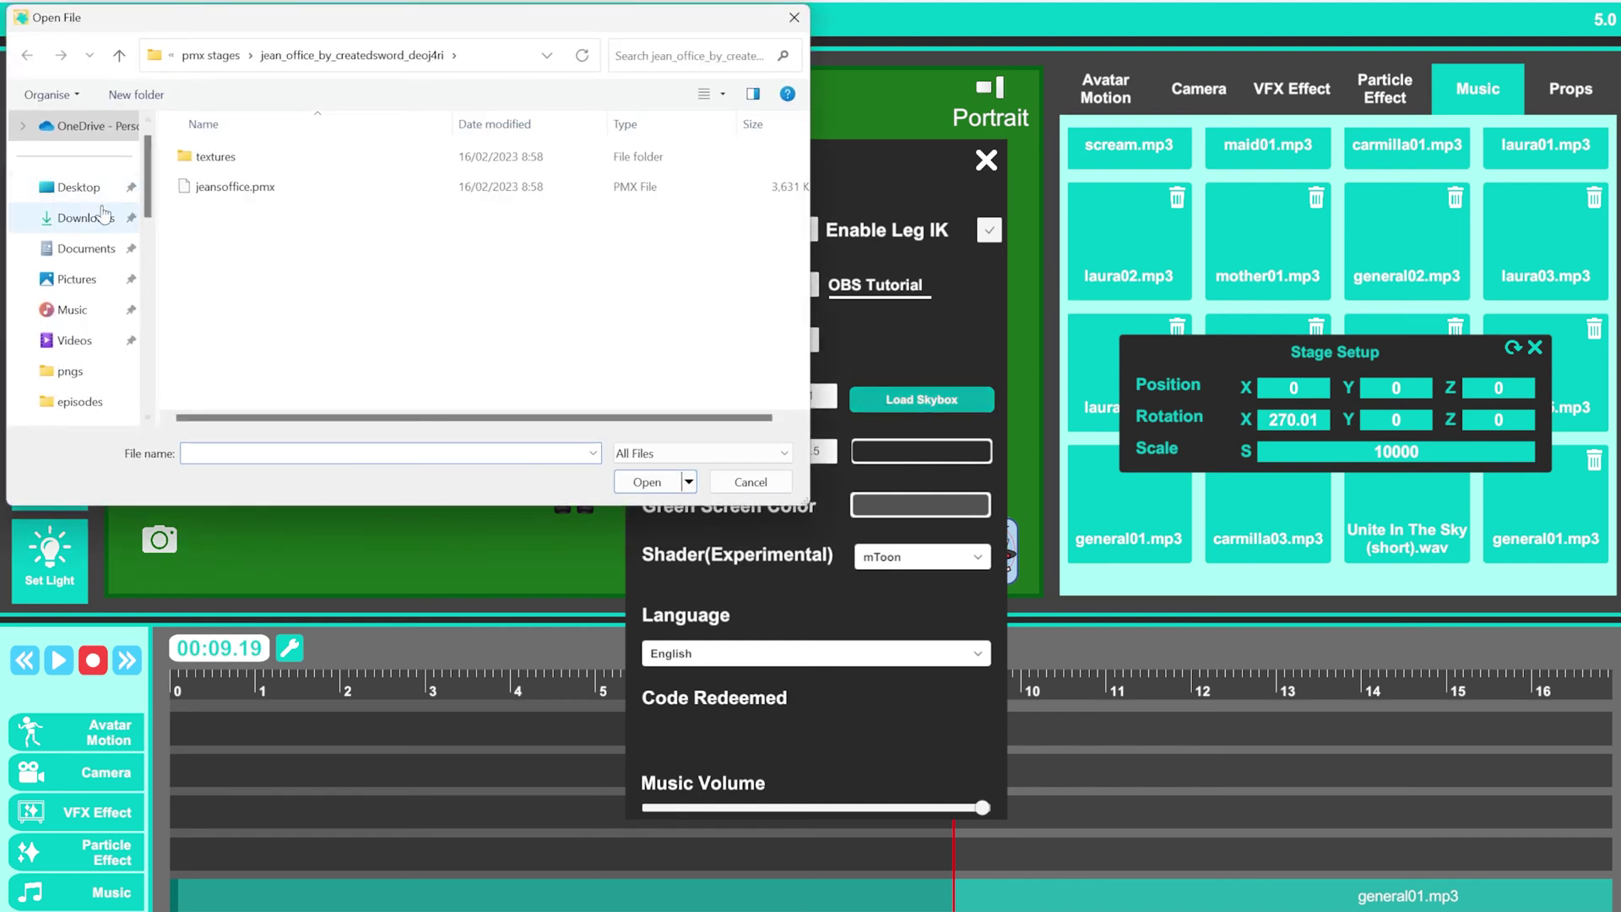
click(87, 218)
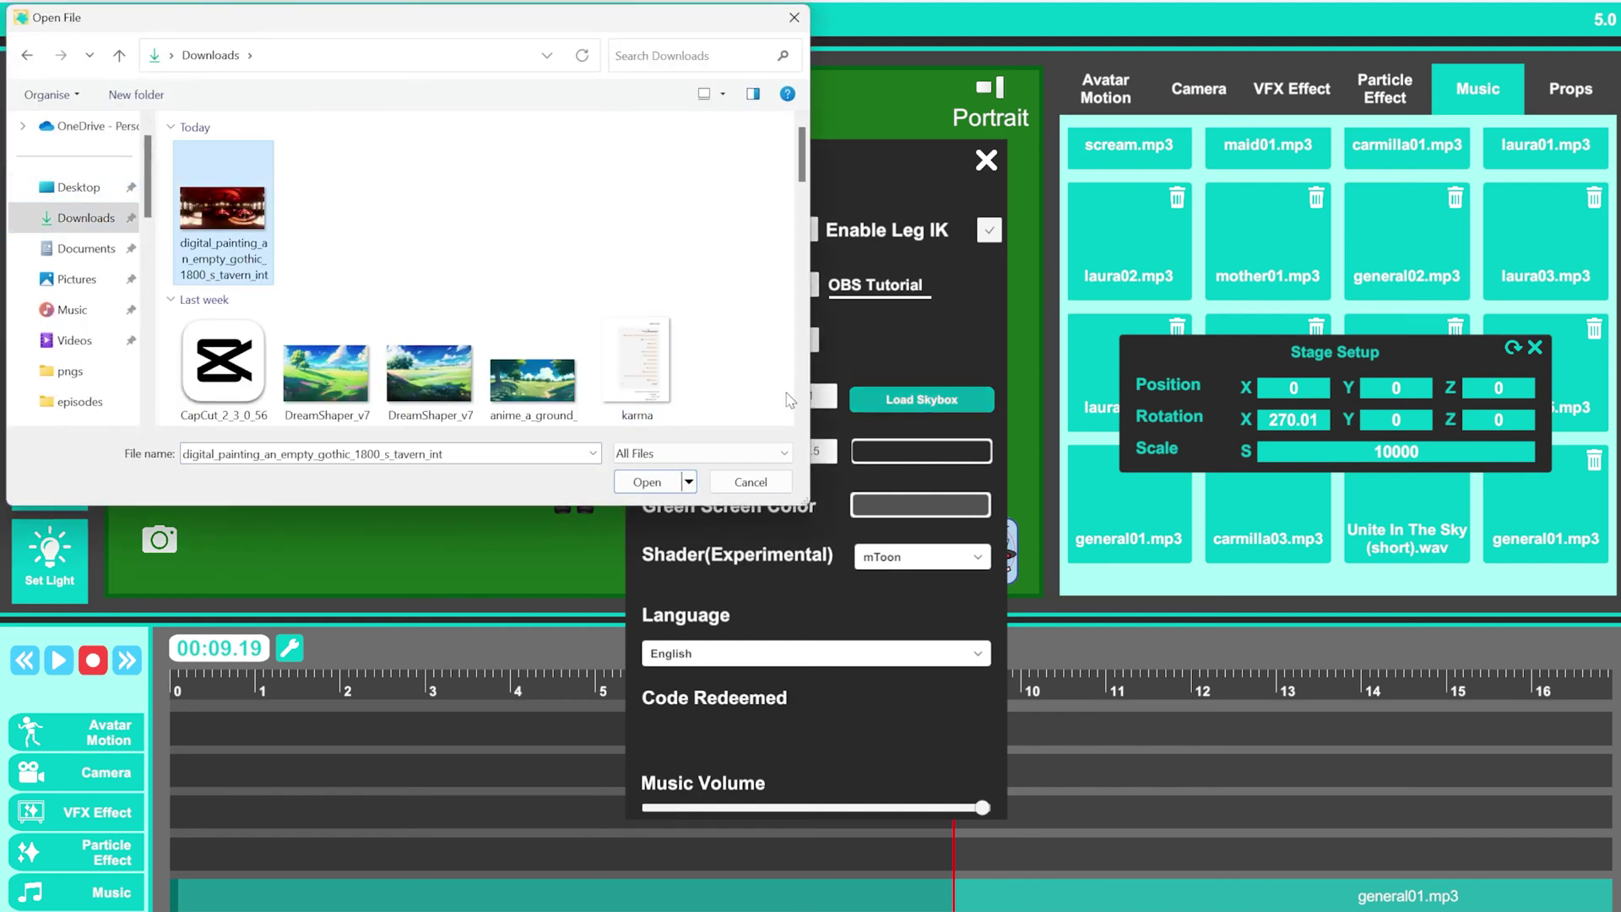
click(648, 484)
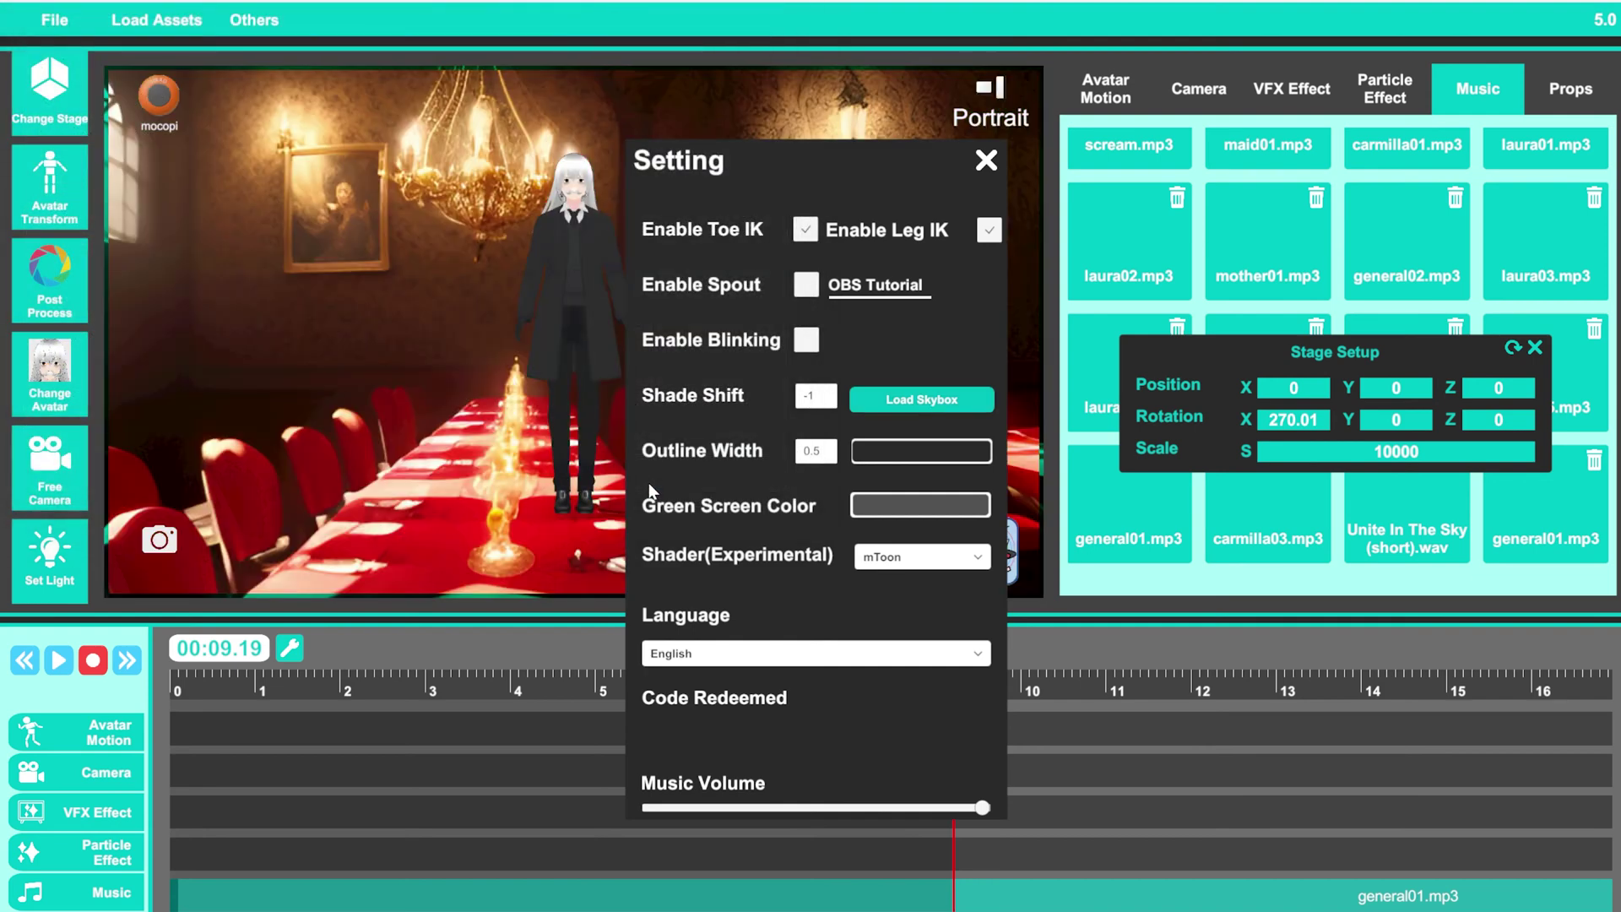
click(985, 161)
mouse_move(1352, 390)
mouse_down()
mouse_move(1351, 411)
mouse_move(1458, 432)
mouse_move(1454, 407)
mouse_move(1531, 400)
mouse_move(1330, 388)
mouse_move(1373, 388)
mouse_up()
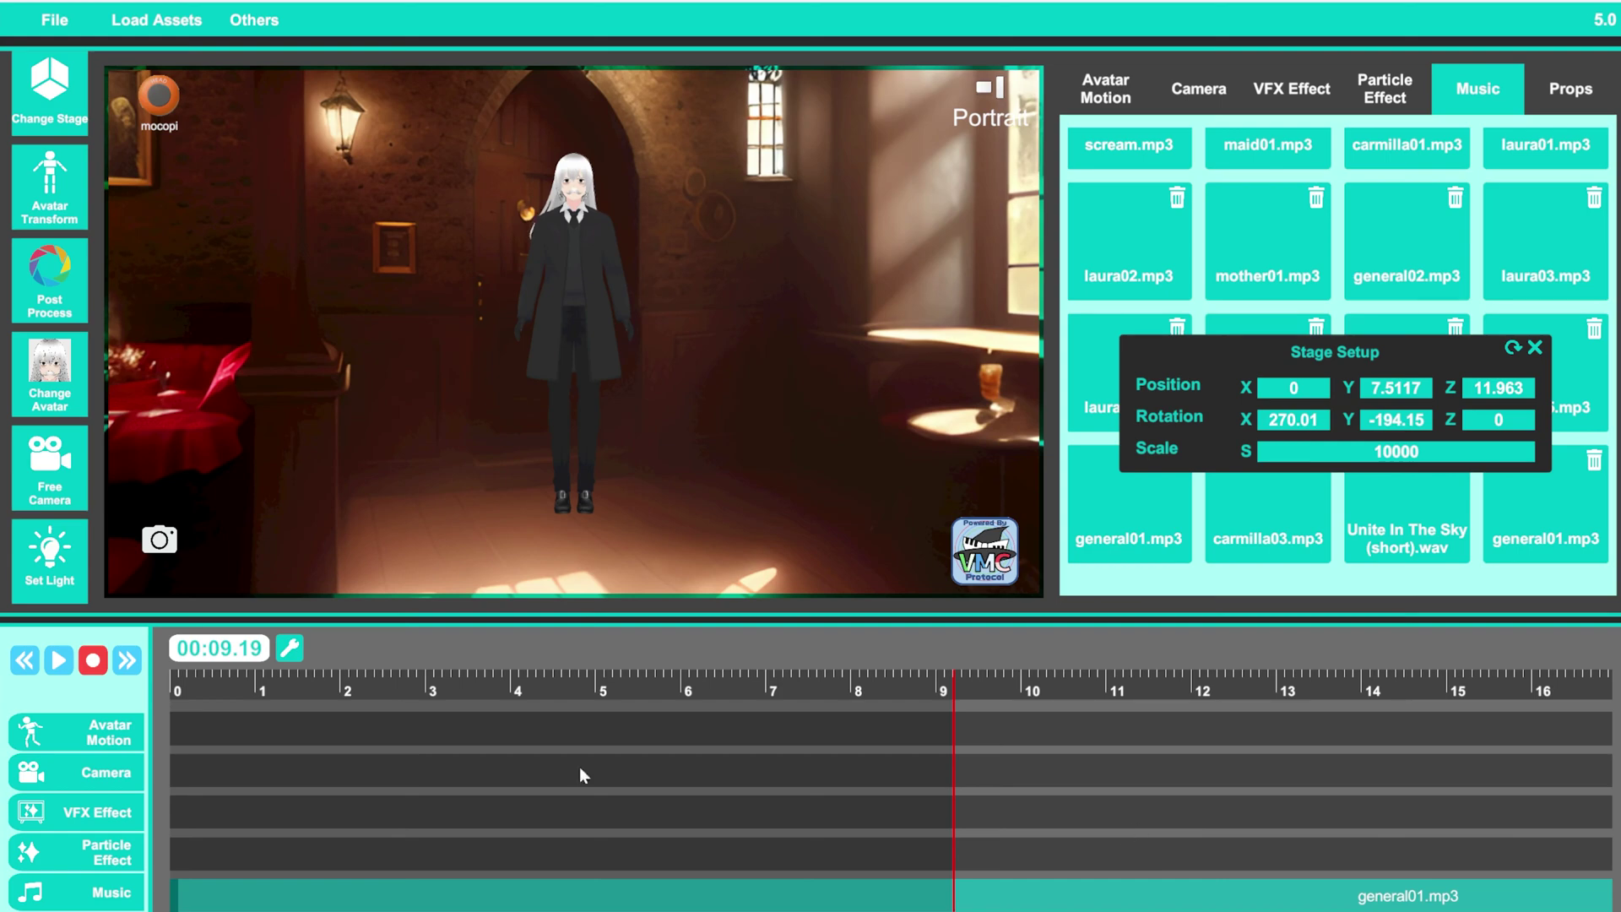
Step: Switch the stage view to the free-moving Cinema Camera mode
click(38, 458)
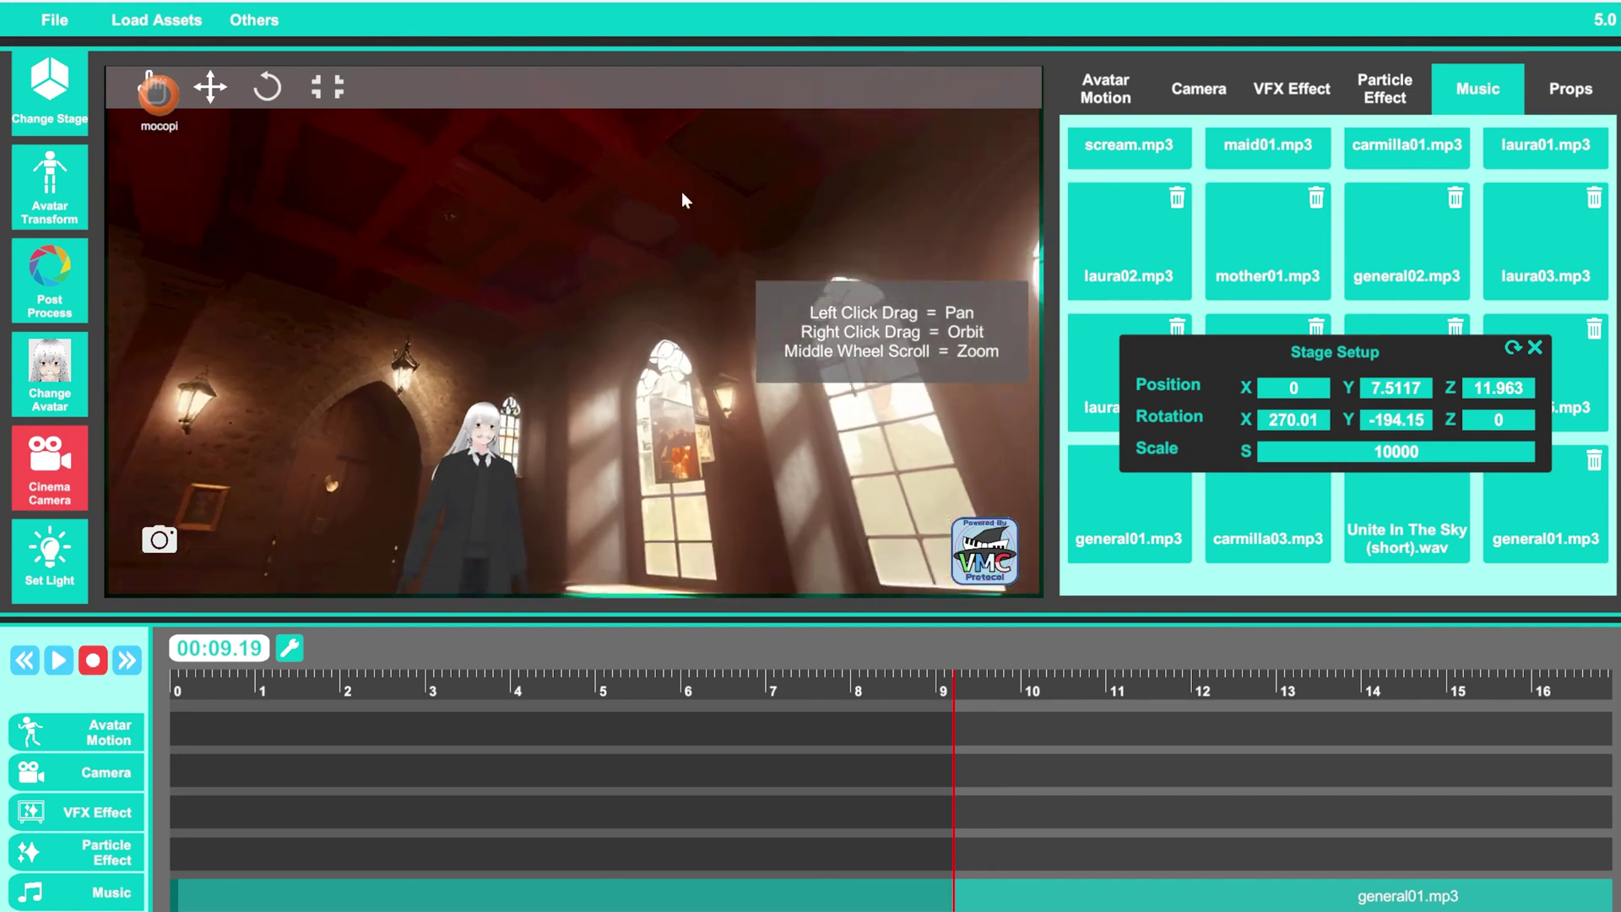
Step: Leave Cinema Camera, place a MidShot clip at the camera track's start and open its Camera Setting
click(38, 470)
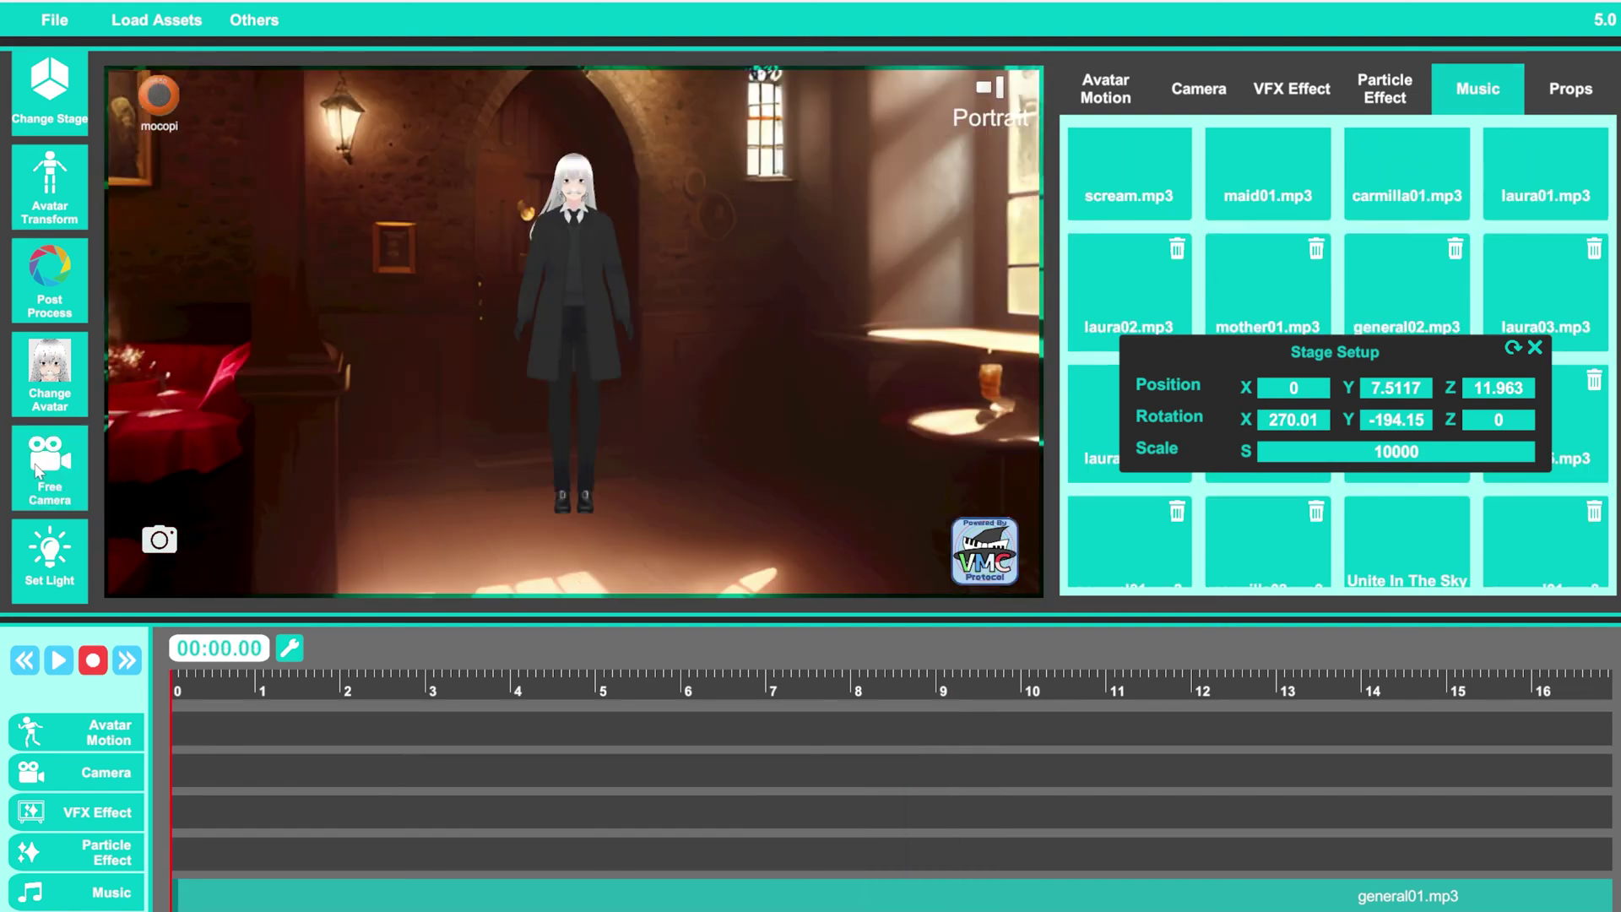
click(1207, 87)
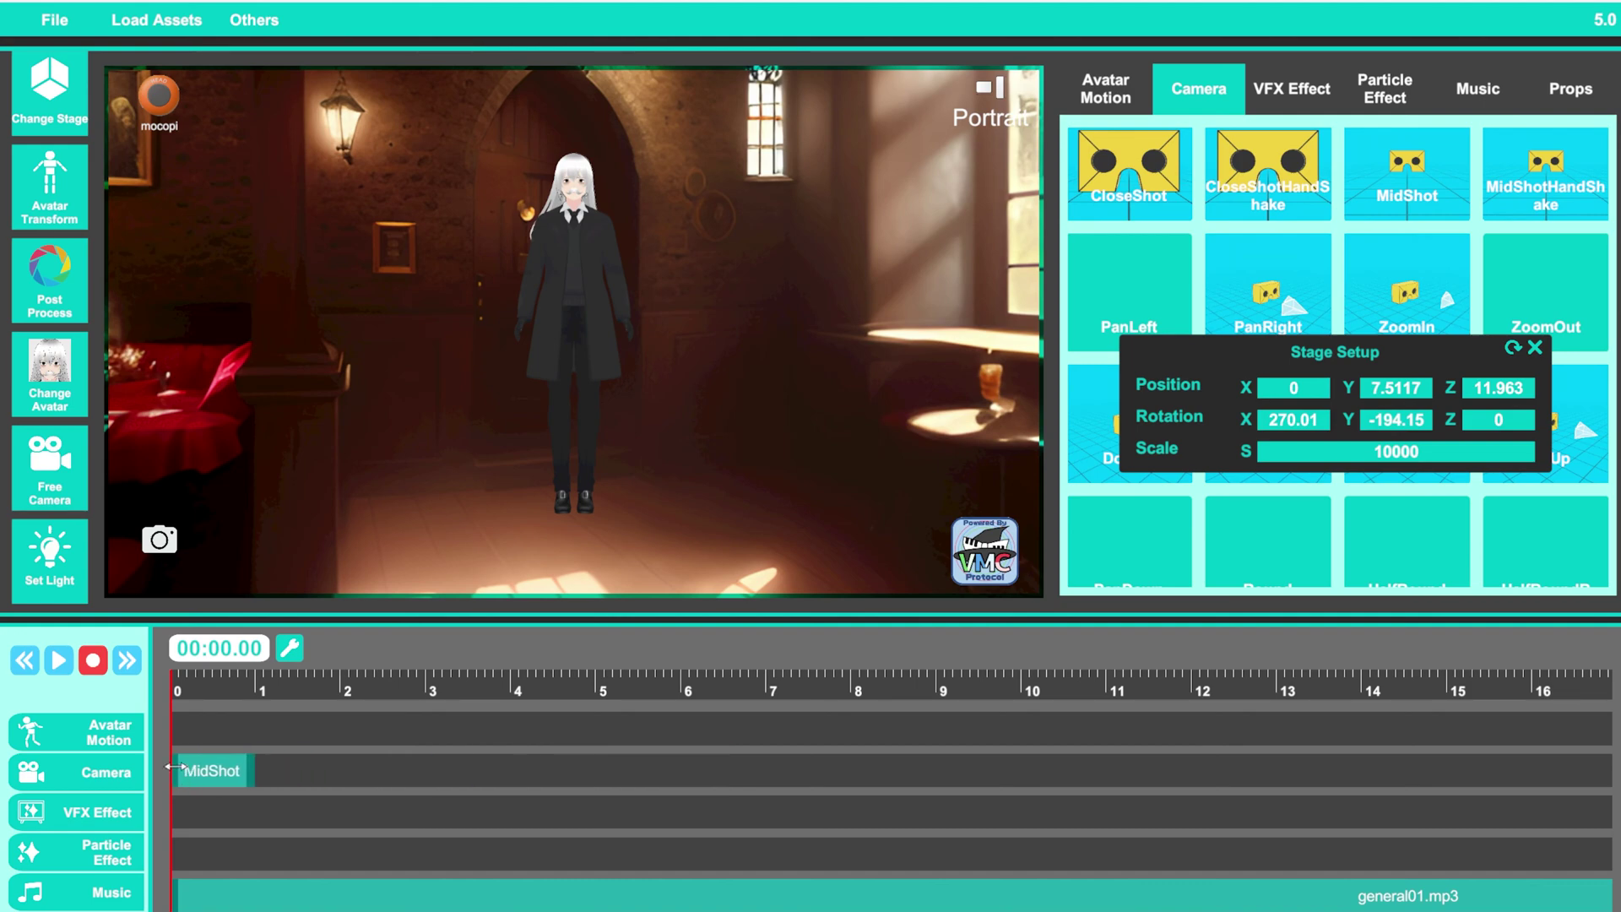
click(231, 779)
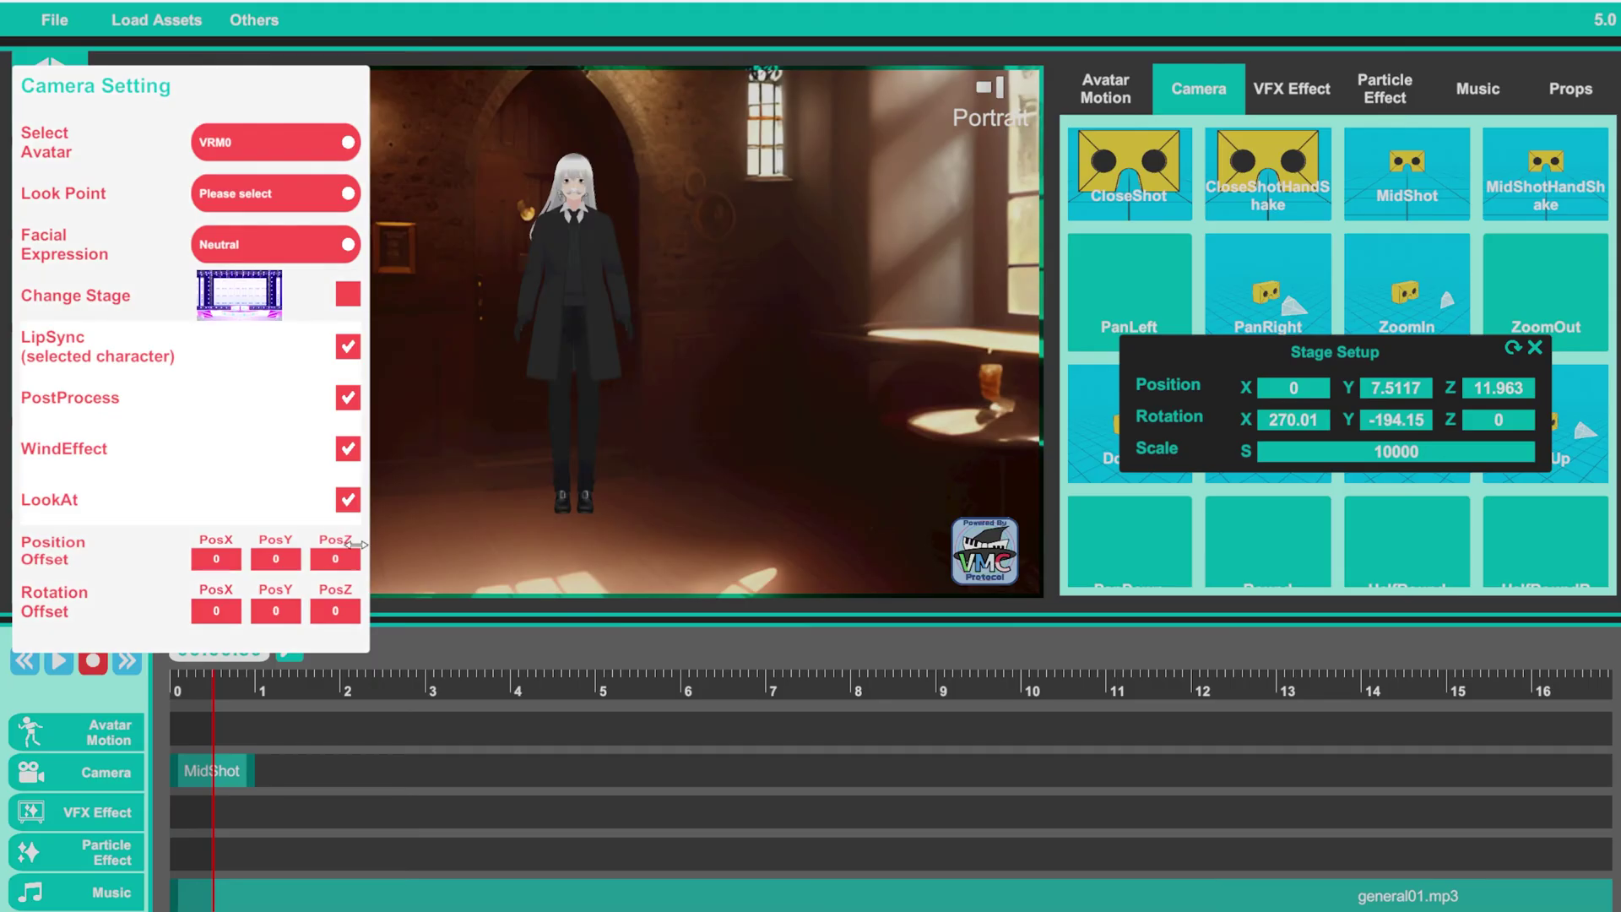
Step: Move the camera closer, set stage Y offset to 1.0583, and enable Depth of Field post-processing
drag(439, 822, 566, 831)
drag(1466, 389, 1537, 389)
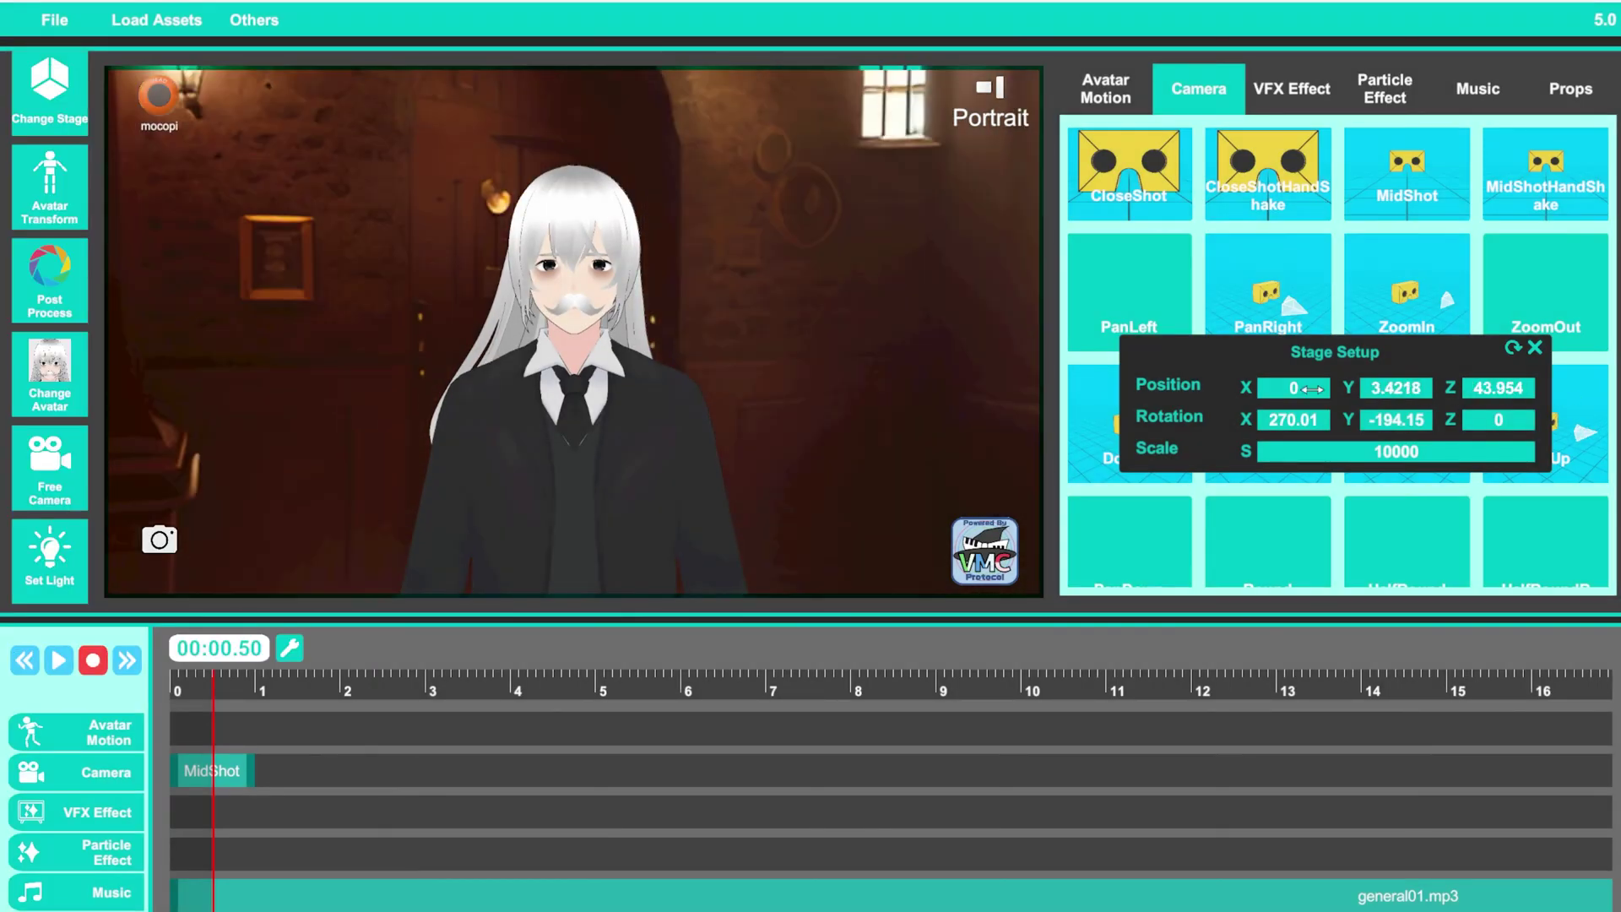
click(247, 777)
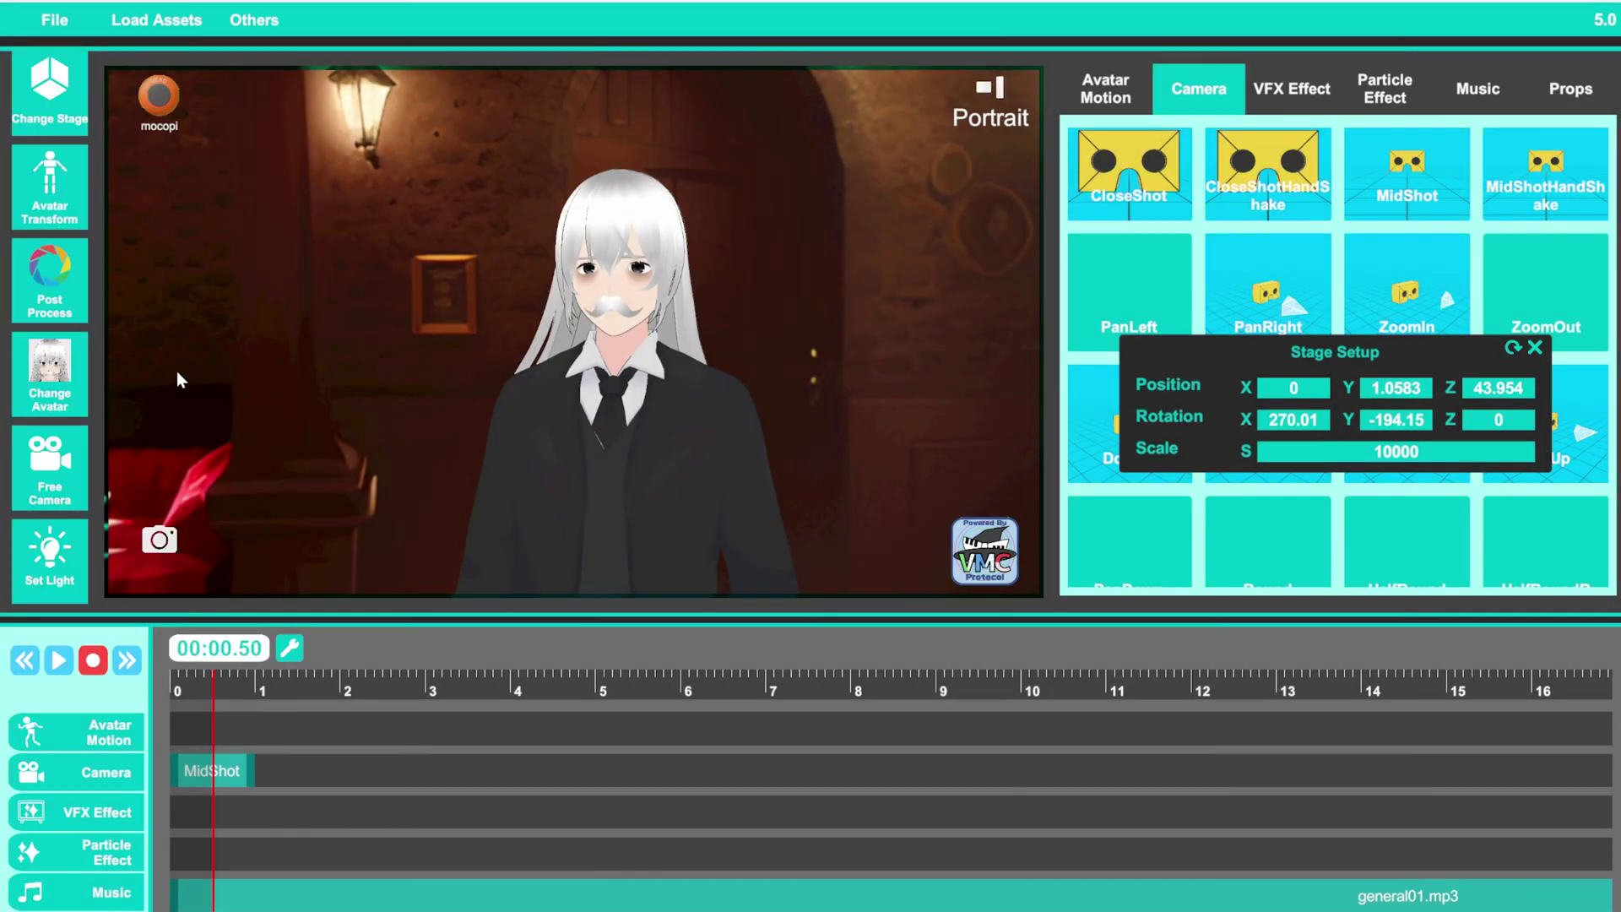
click(74, 304)
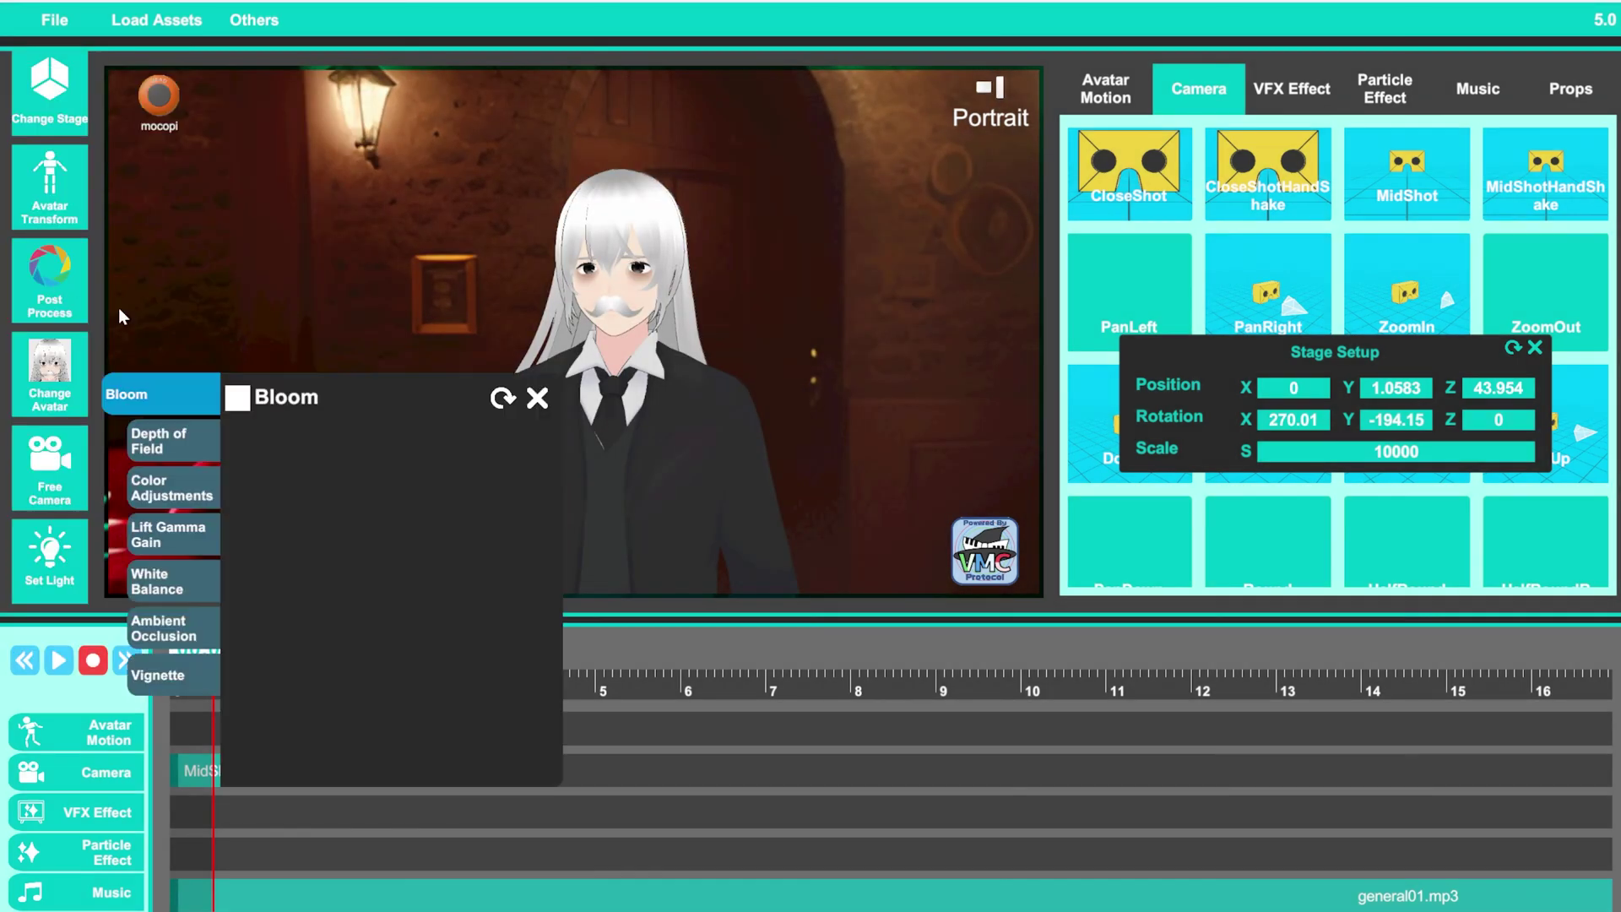
click(206, 444)
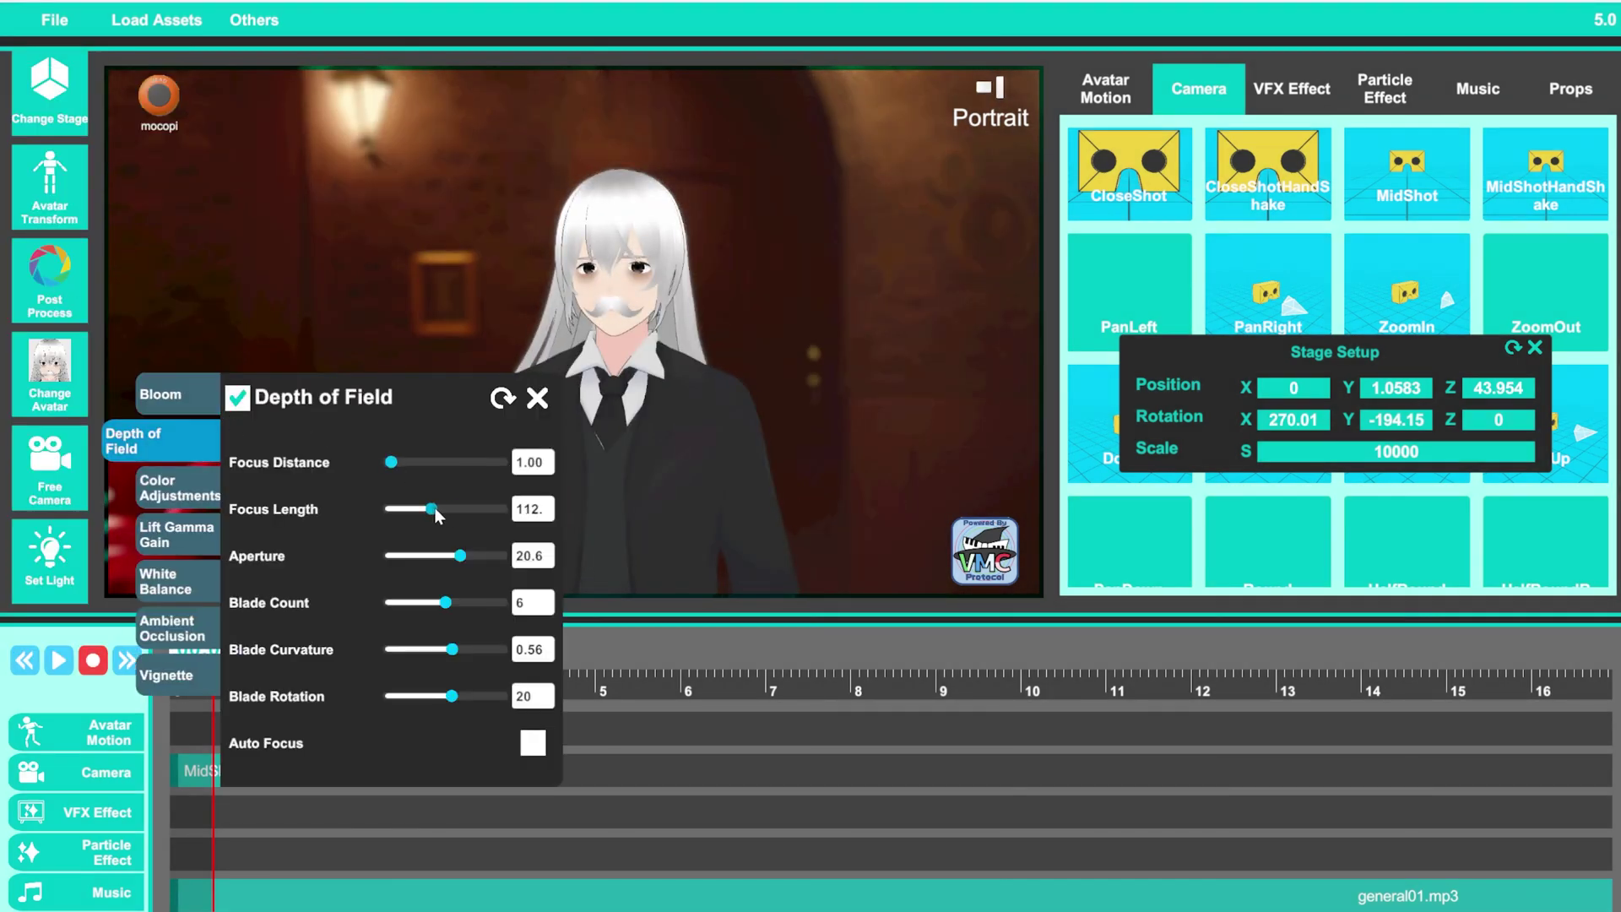
key(Up)
key(Up)
key(Down)
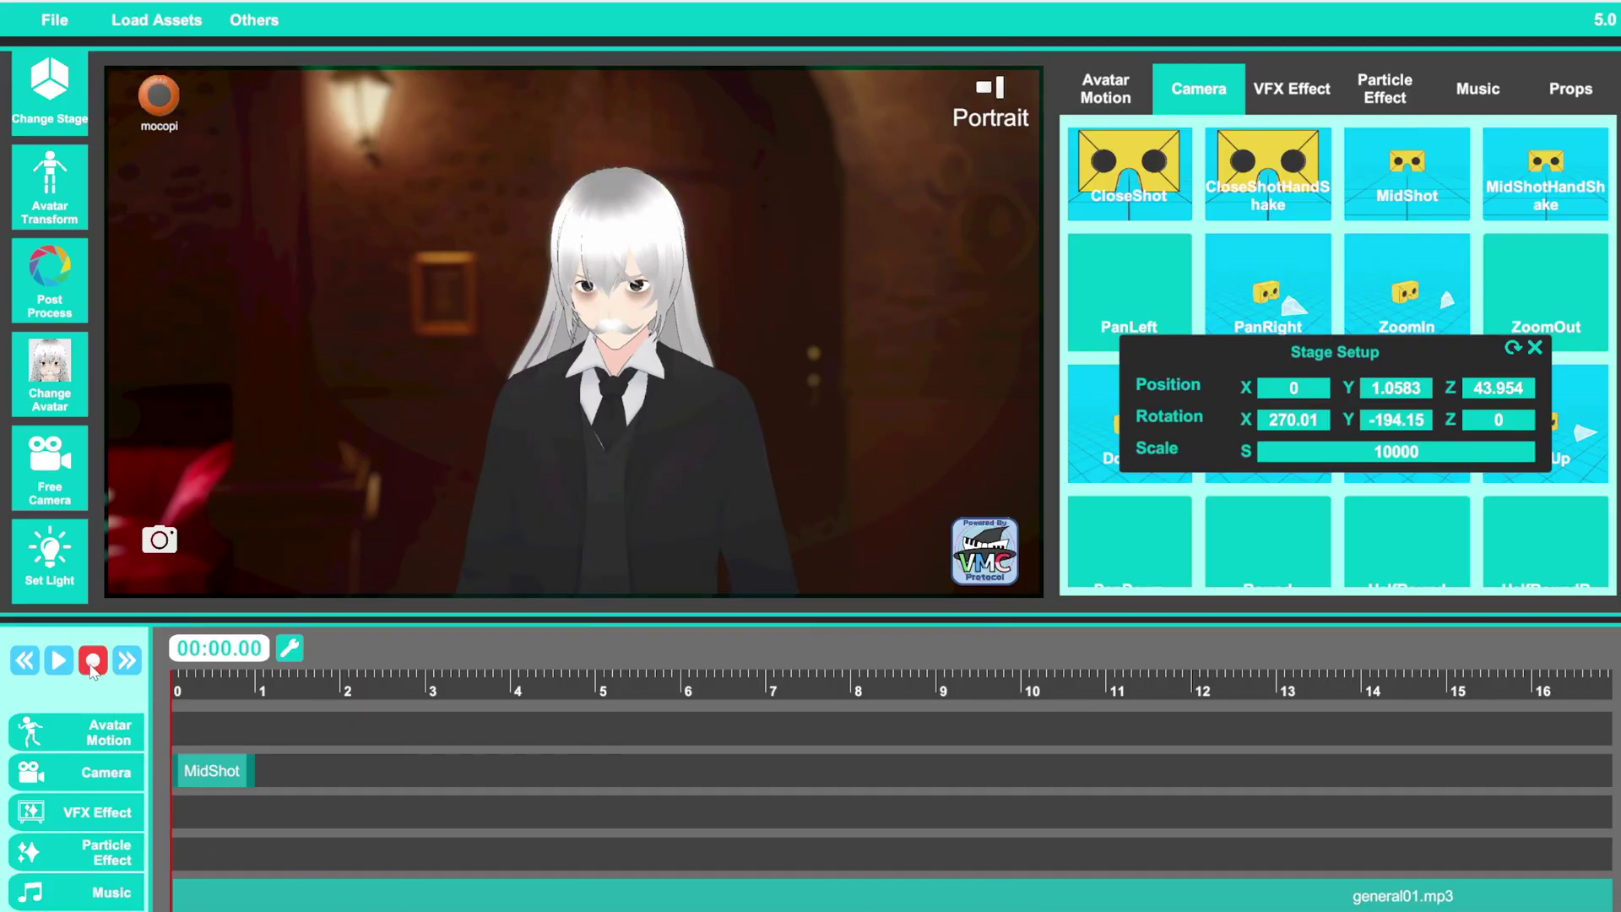
Step: Record the scene in 4K Mode with End Time 00:07:00 into the footage/other folder
click(91, 660)
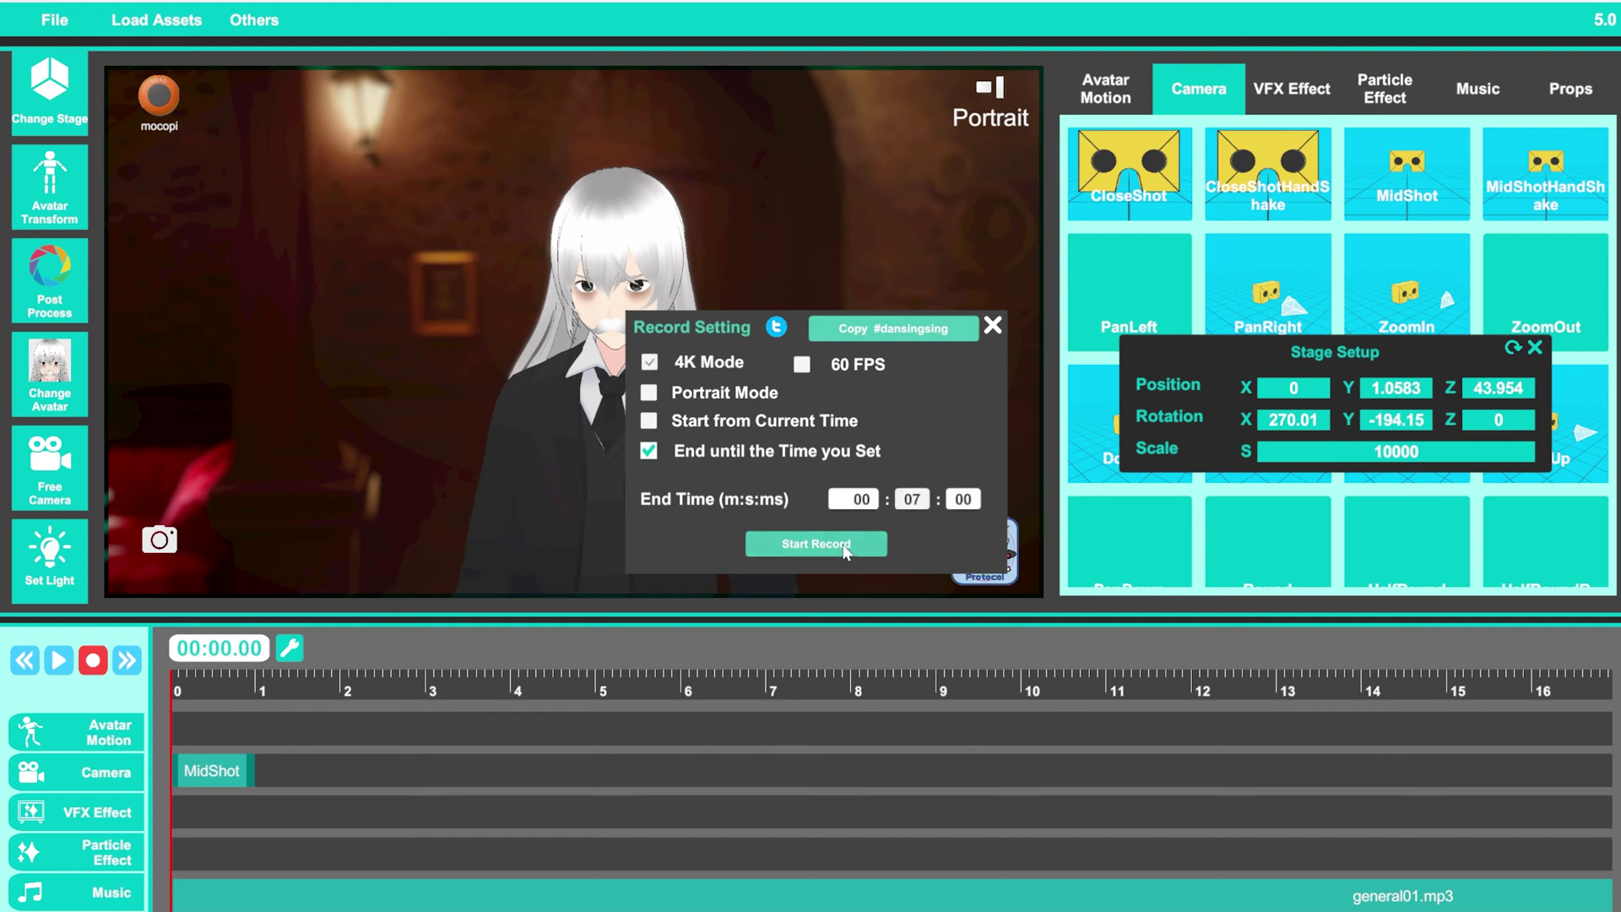
click(825, 547)
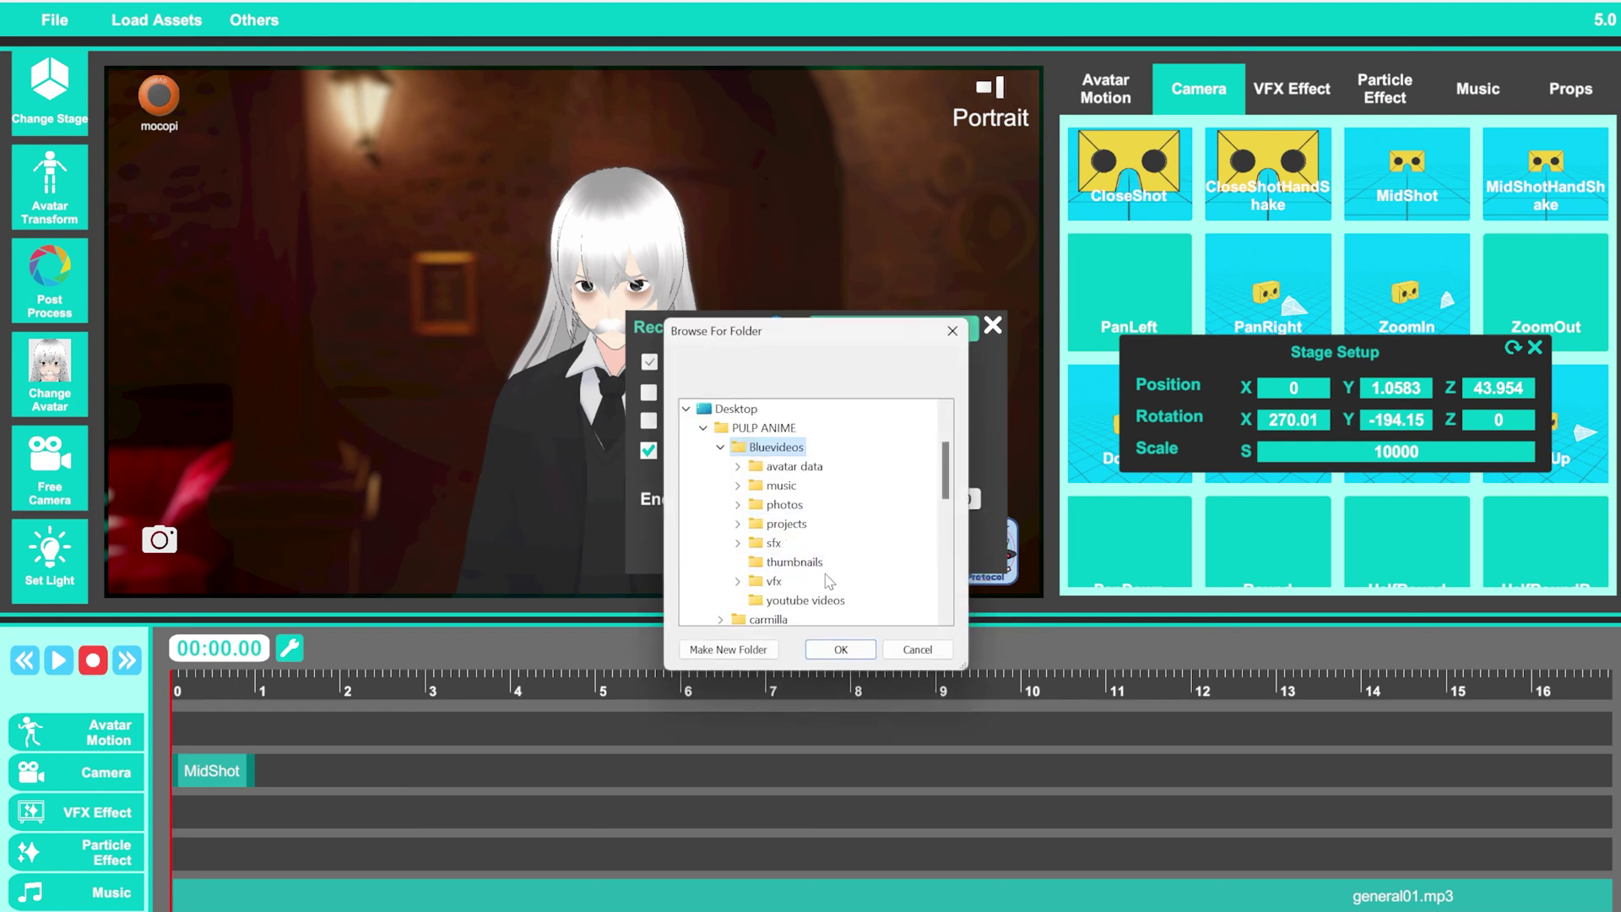
click(841, 650)
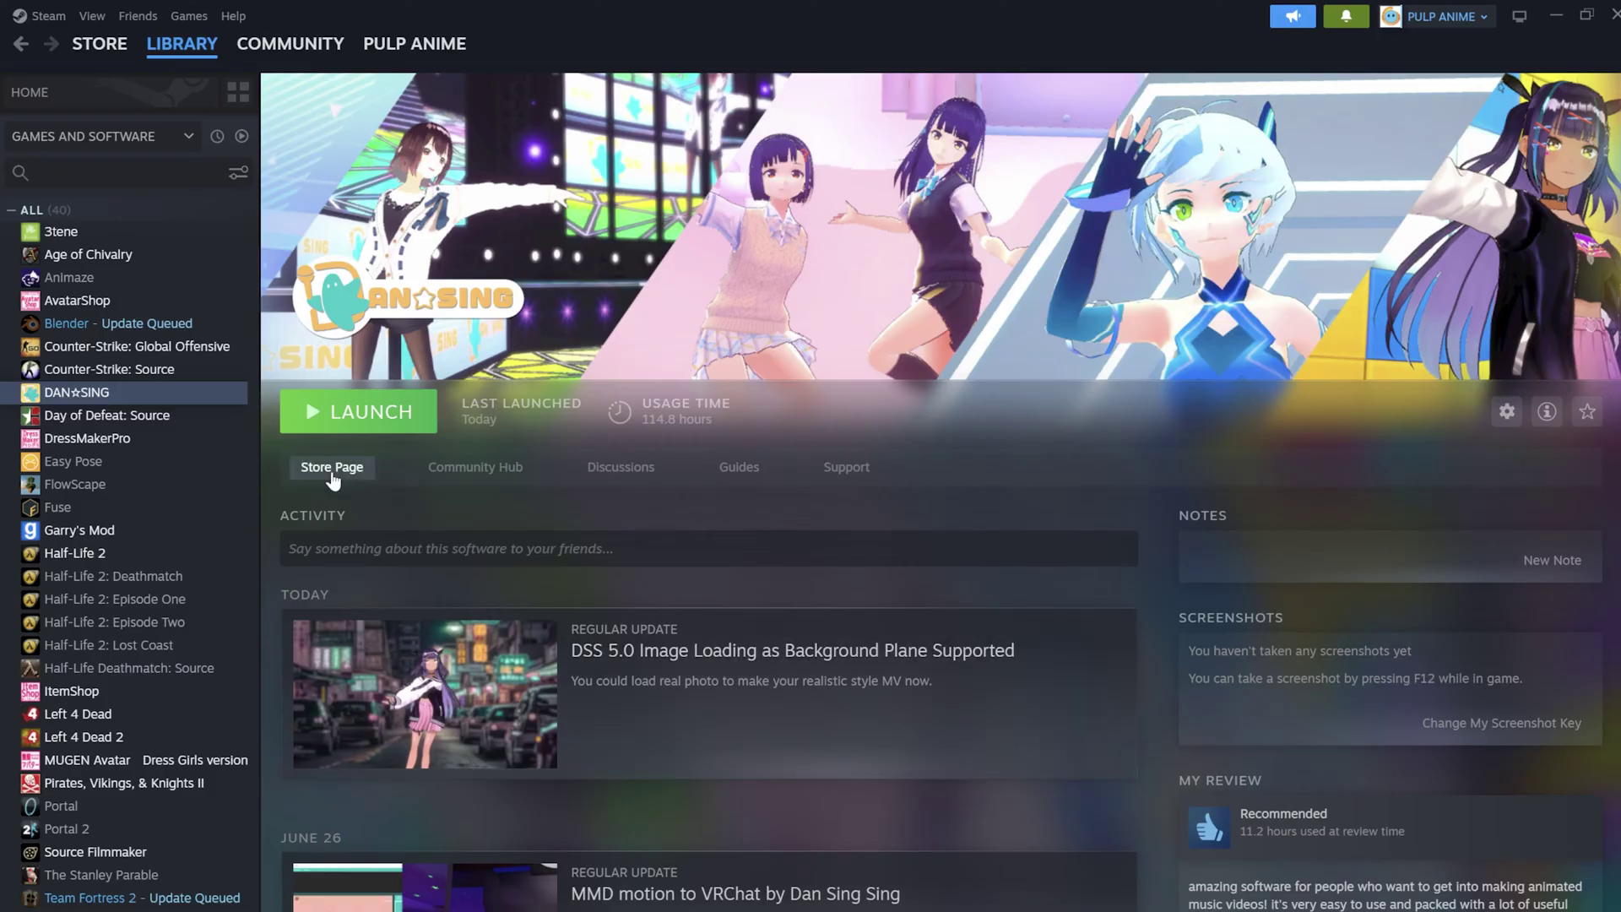
Step: Open the software's Store Page and follow the Official Discord server link under About This Software
click(333, 470)
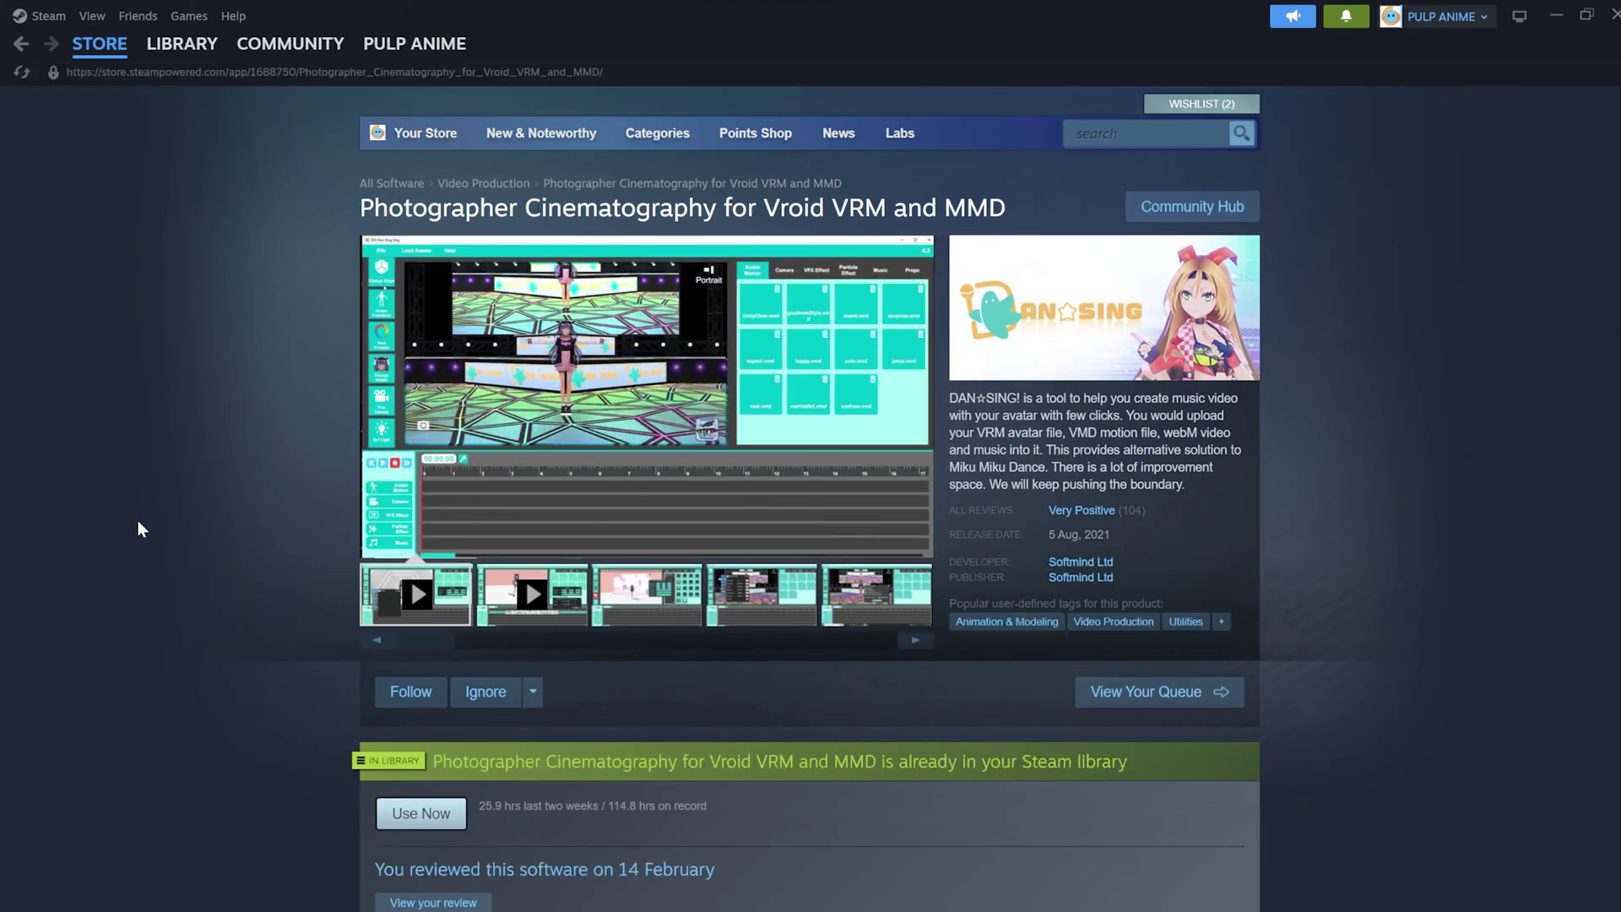
scroll(138, 520, down, 3)
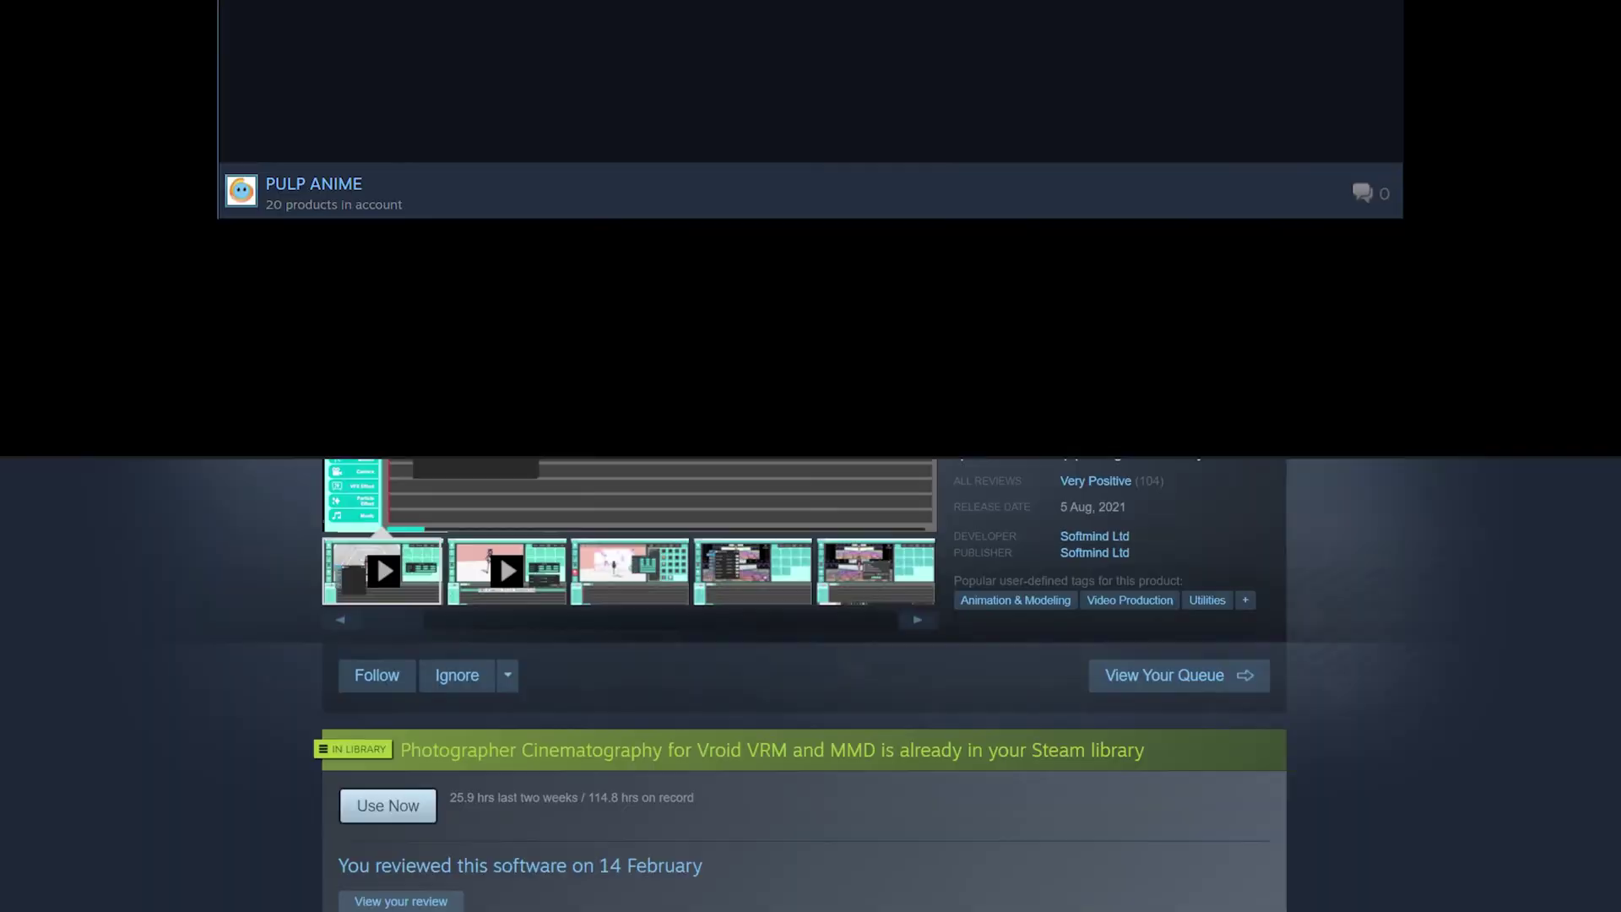
scroll(1313, 545, down, 10)
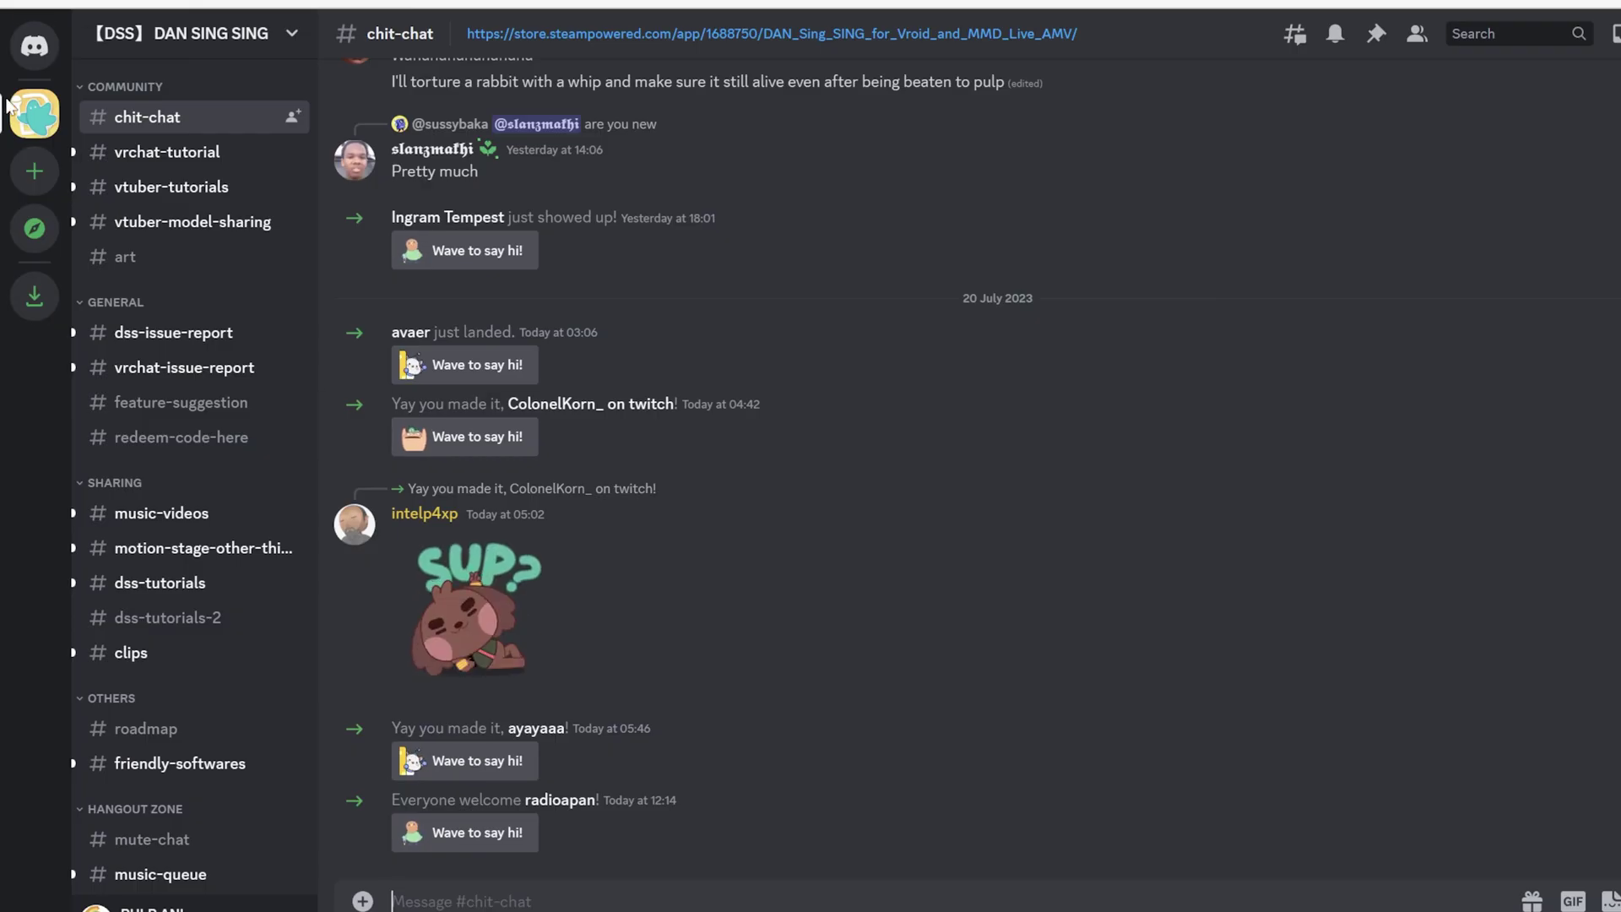
click(33, 46)
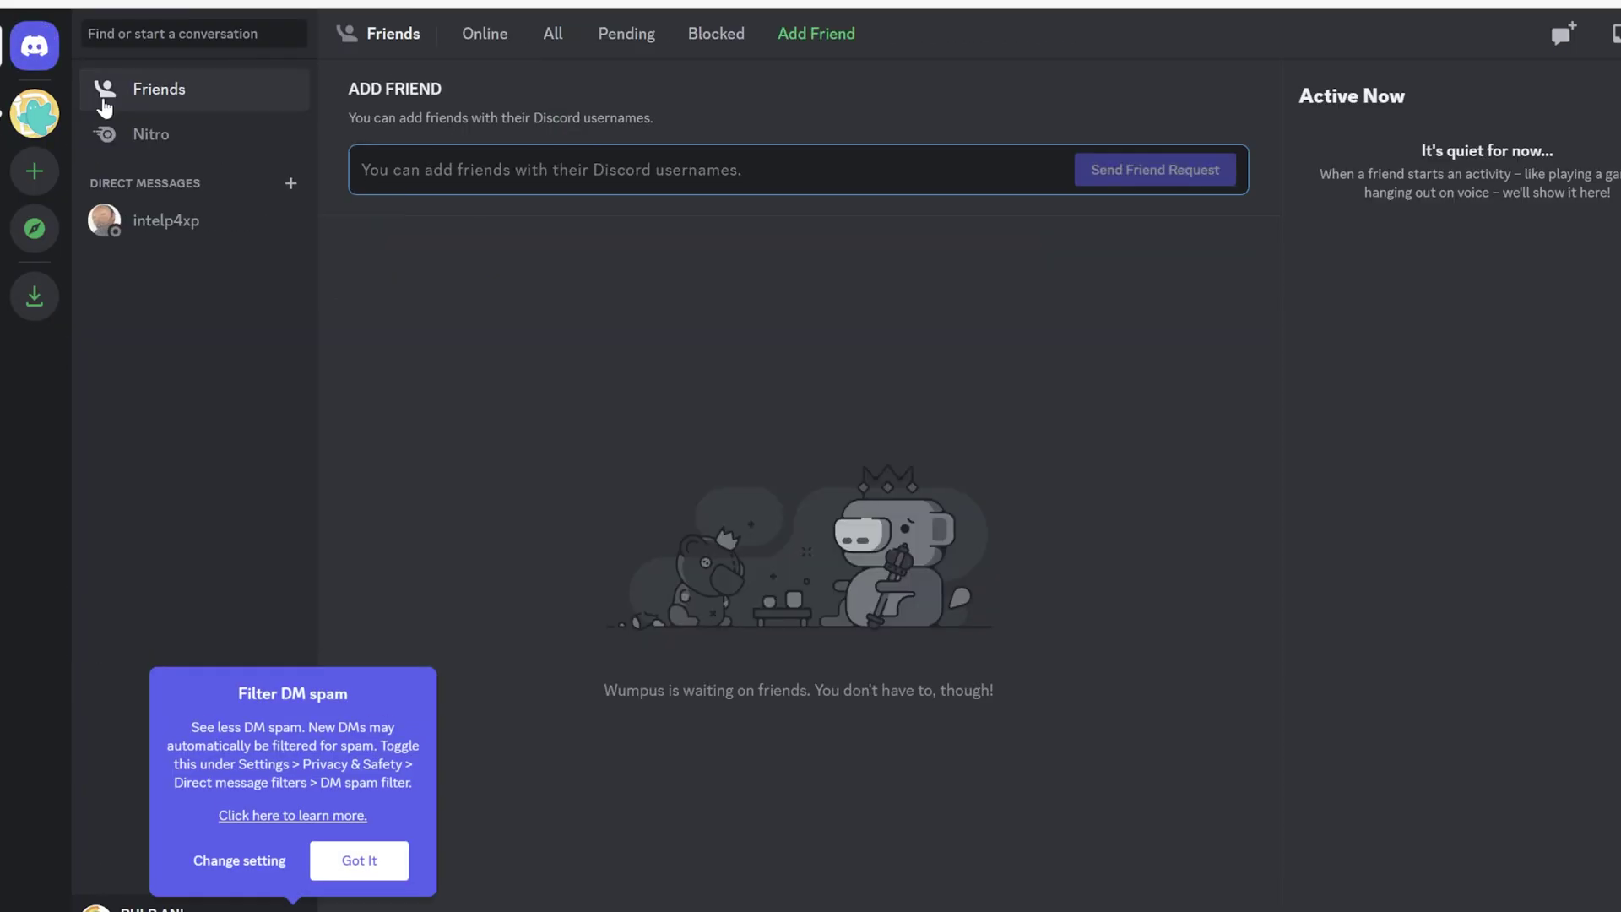
Step: Dismiss Discord's DM spam tip, open the DM, then enter a redeem code in DAN SING SING's Help > Setting
click(369, 865)
click(174, 221)
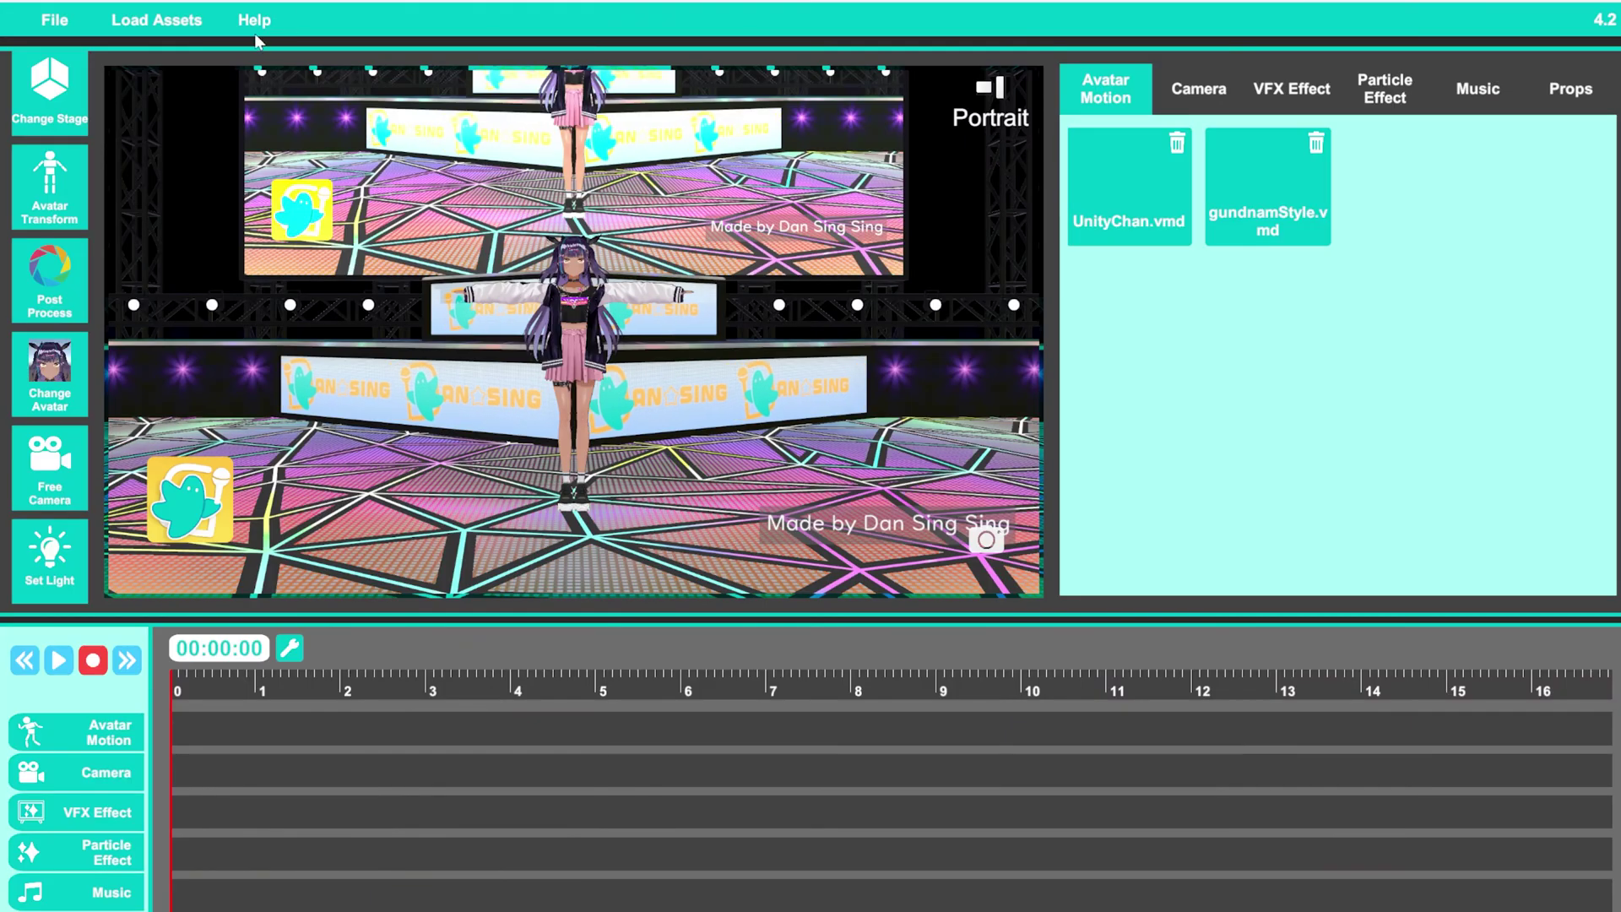
click(255, 21)
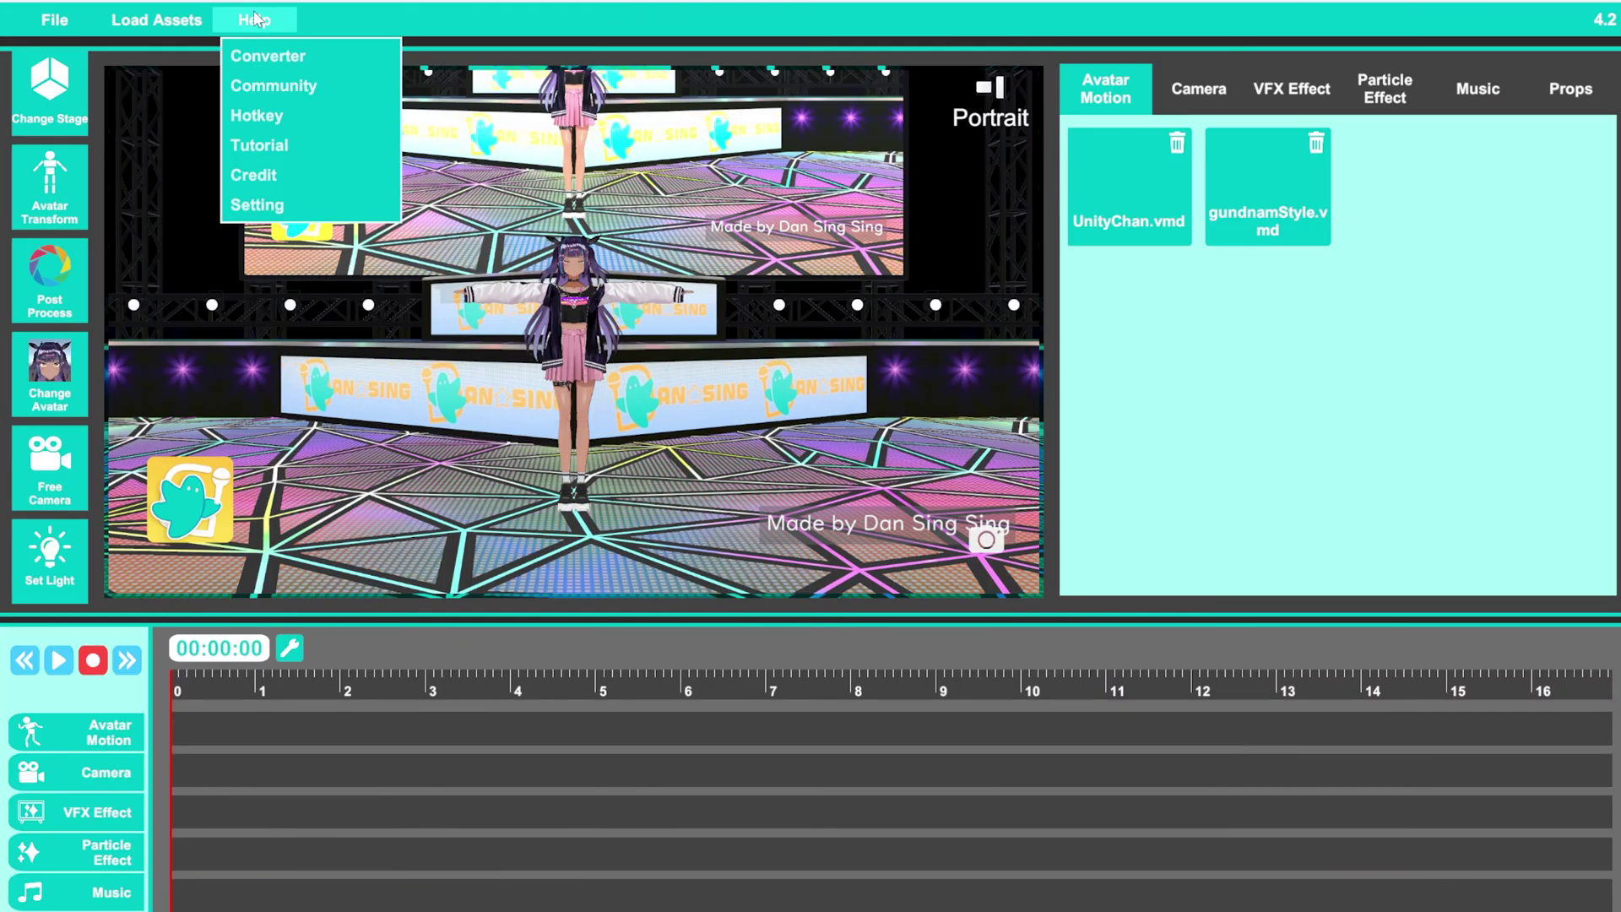
click(287, 205)
click(726, 683)
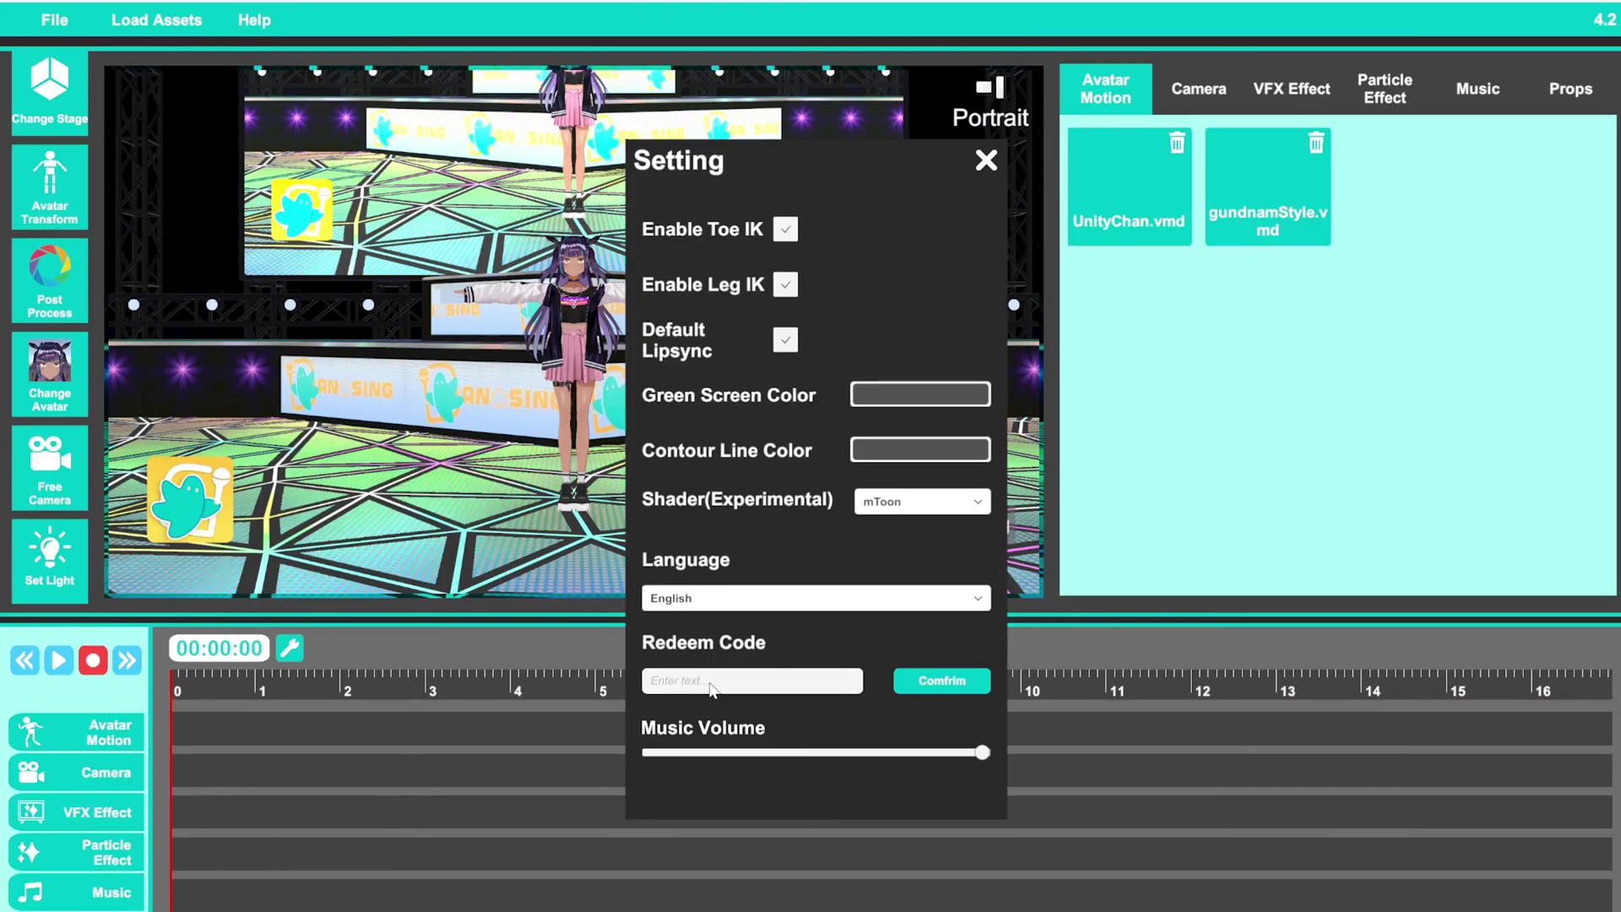
text(123456789)
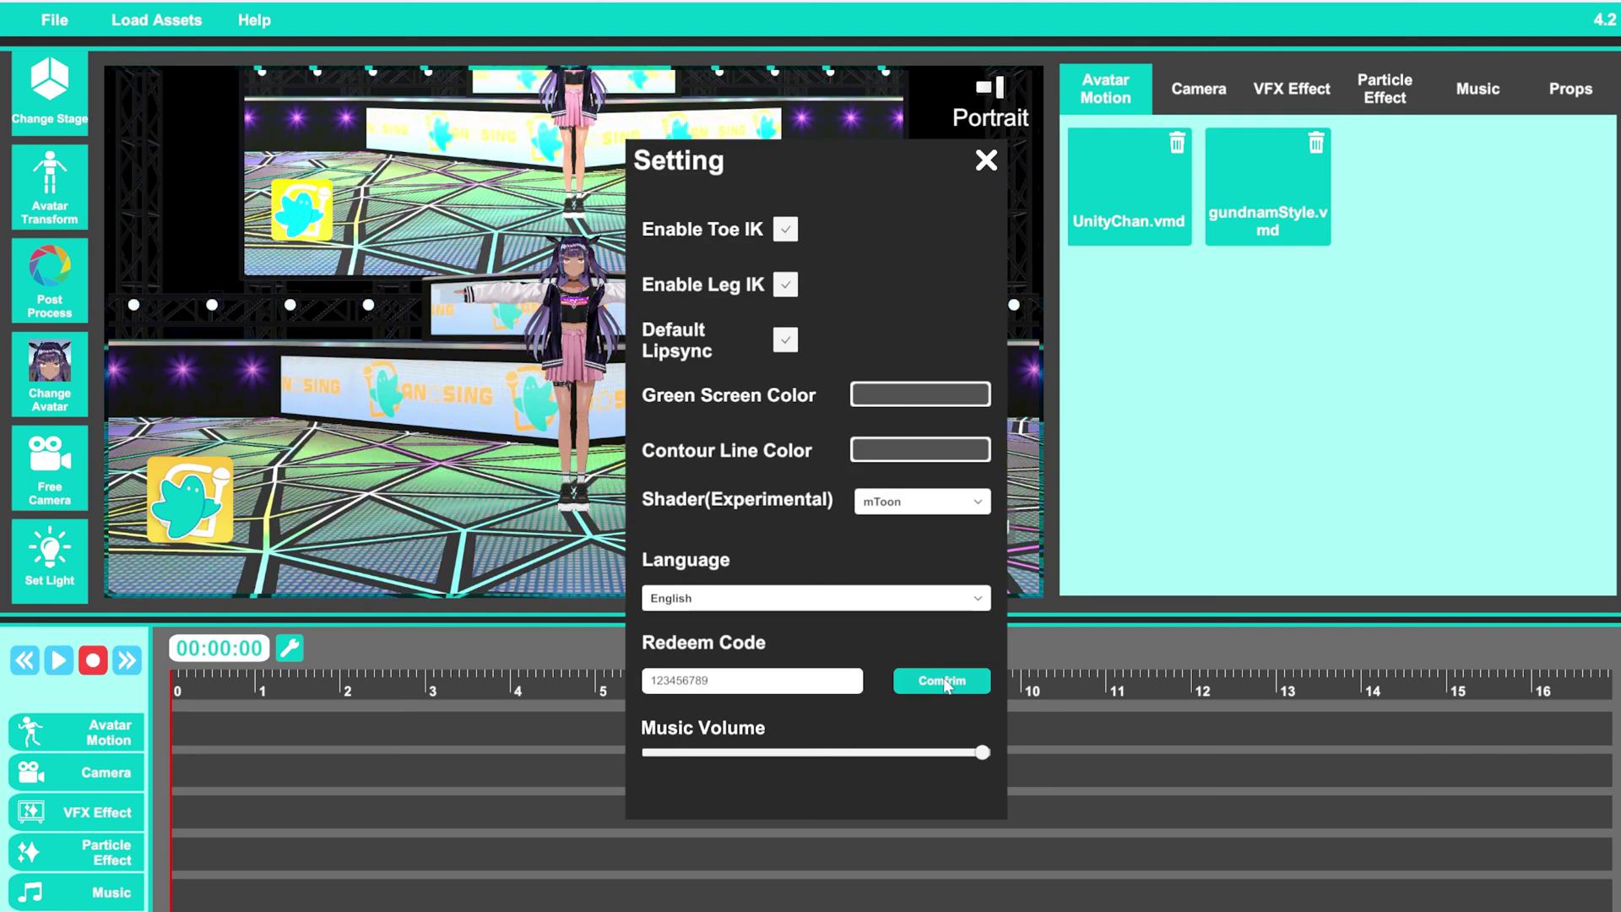